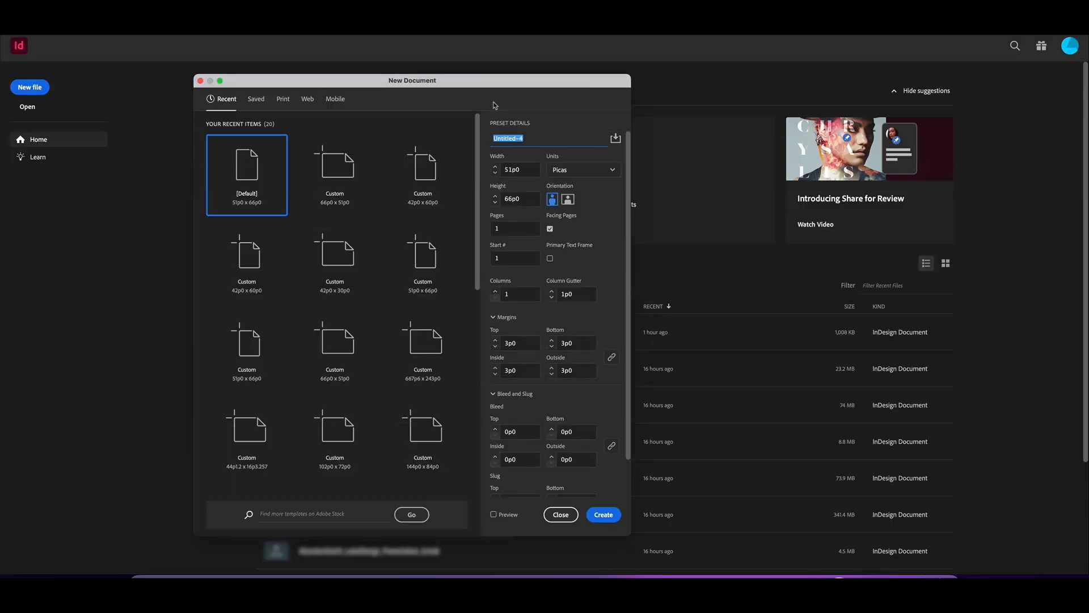
Set up PizzaNights_Flyer as a Letter page in inches, single-sided, with 0.25 in bleed on all sides
{"action": "type", "text": "Flyer"}
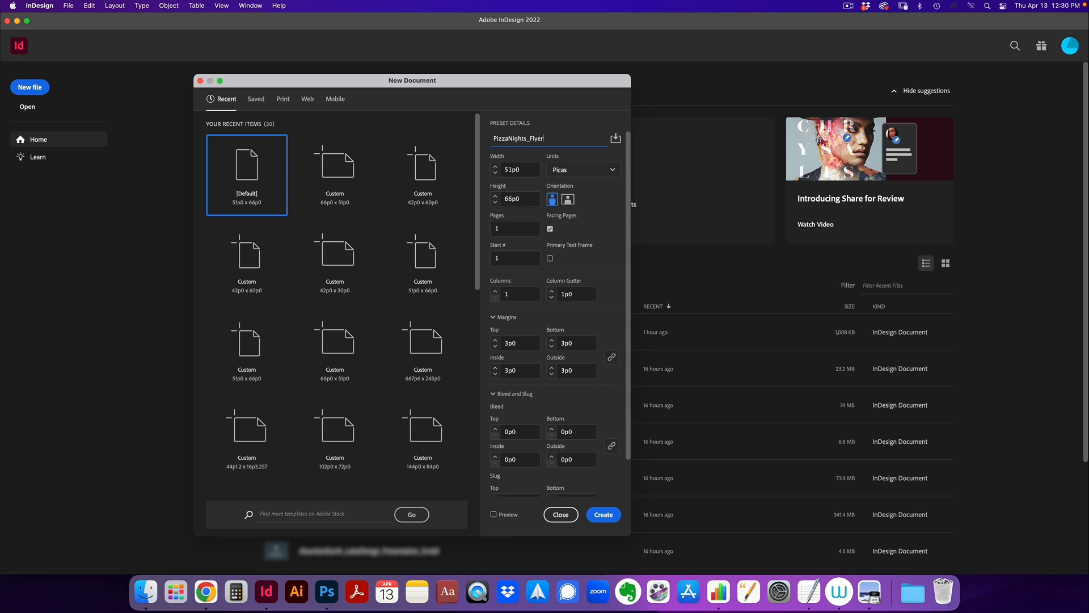
{"action": "left_click", "coordinate": [283, 99]}
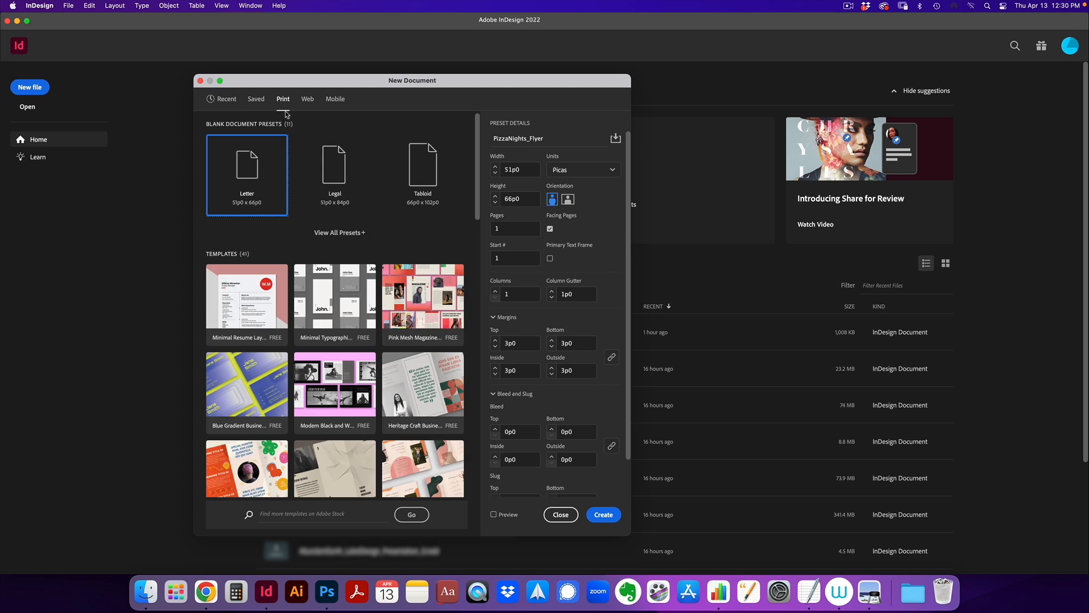
{"action": "left_click", "coordinate": [583, 170]}
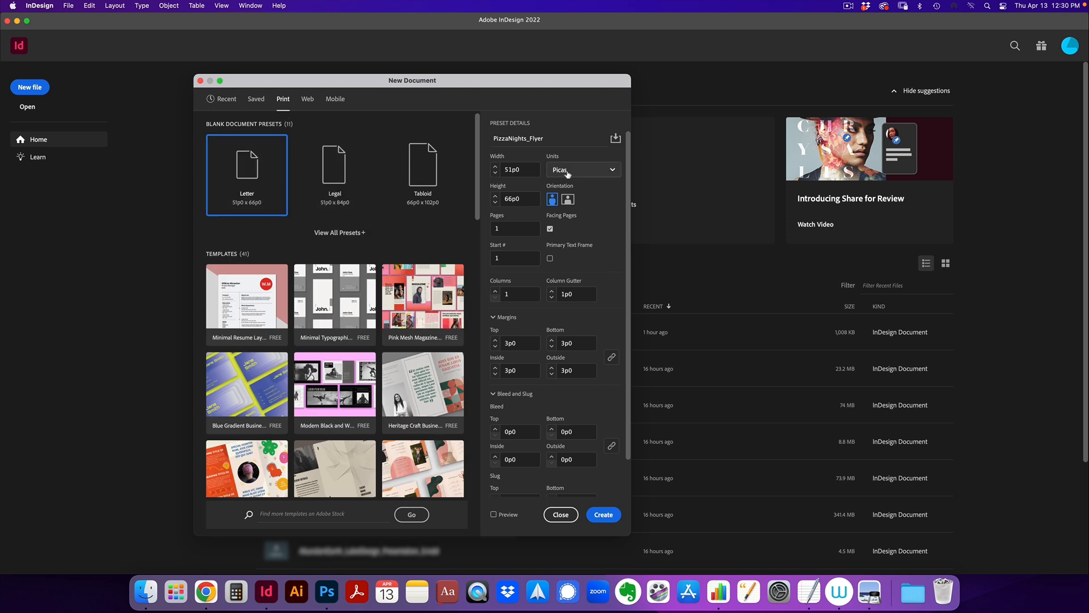
{"action": "left_click", "coordinate": [568, 215]}
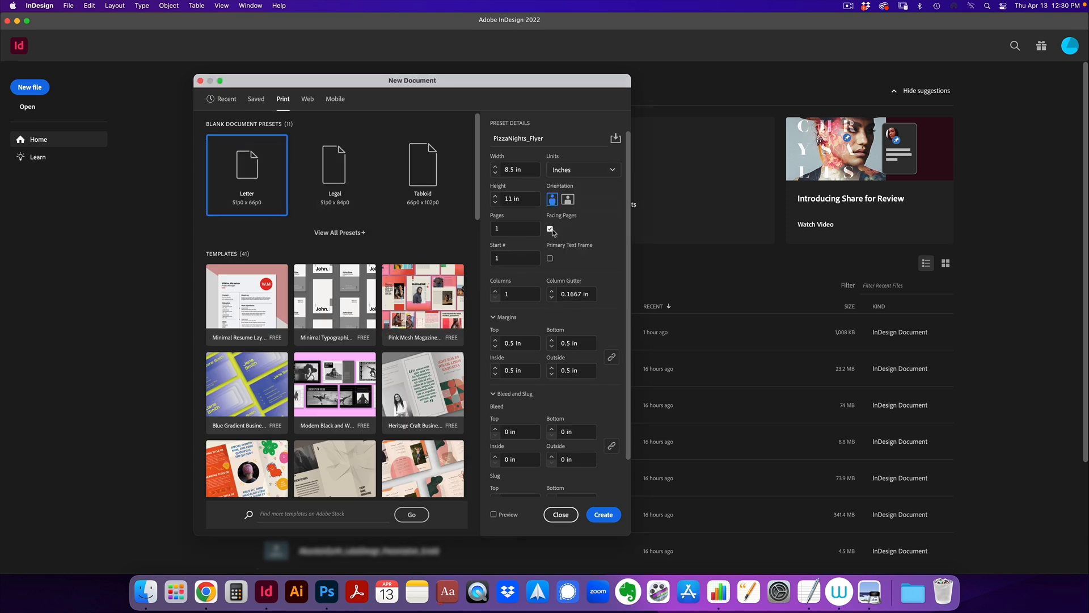
{"action": "left_click", "coordinate": [550, 229]}
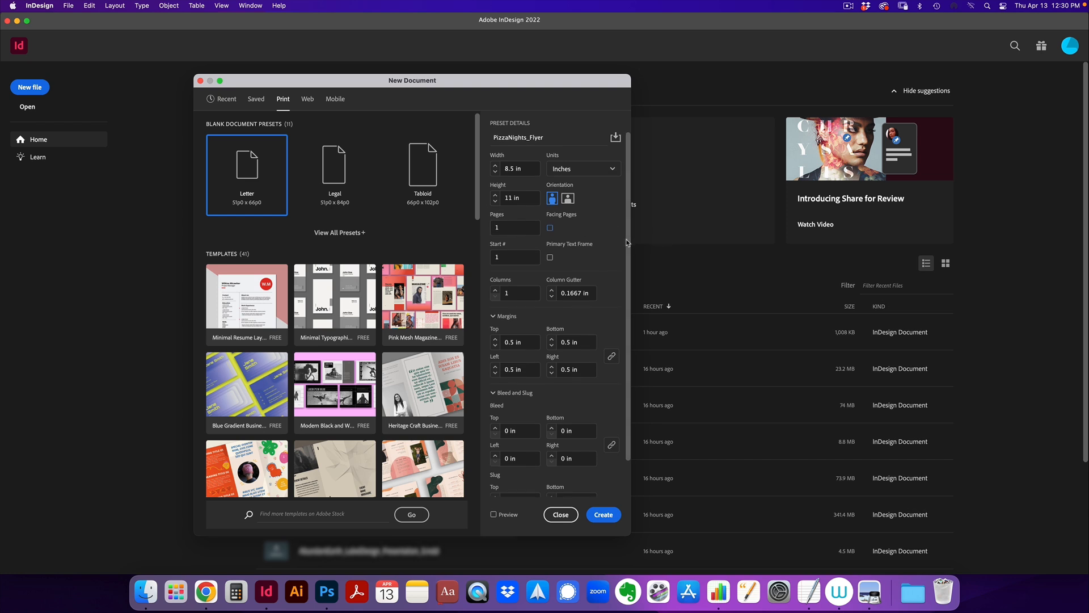
{"action": "scroll", "coordinate": [624, 266], "scroll_direction": "down", "scroll_amount": 2}
{"action": "left_click", "coordinate": [523, 391]}
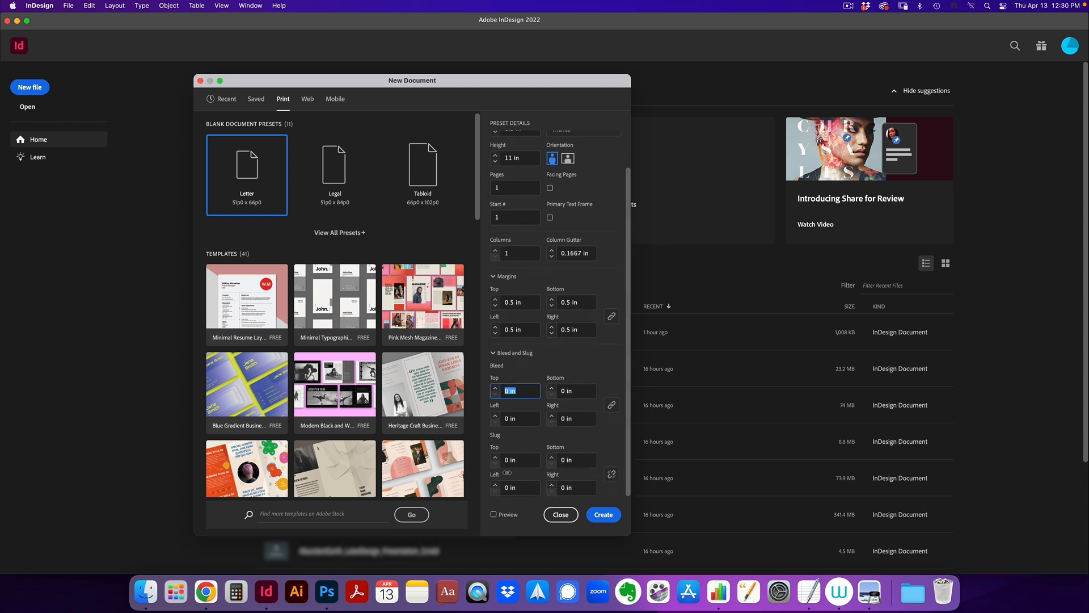
{"action": "type", "text": "0.25"}
{"action": "left_click", "coordinate": [579, 389]}
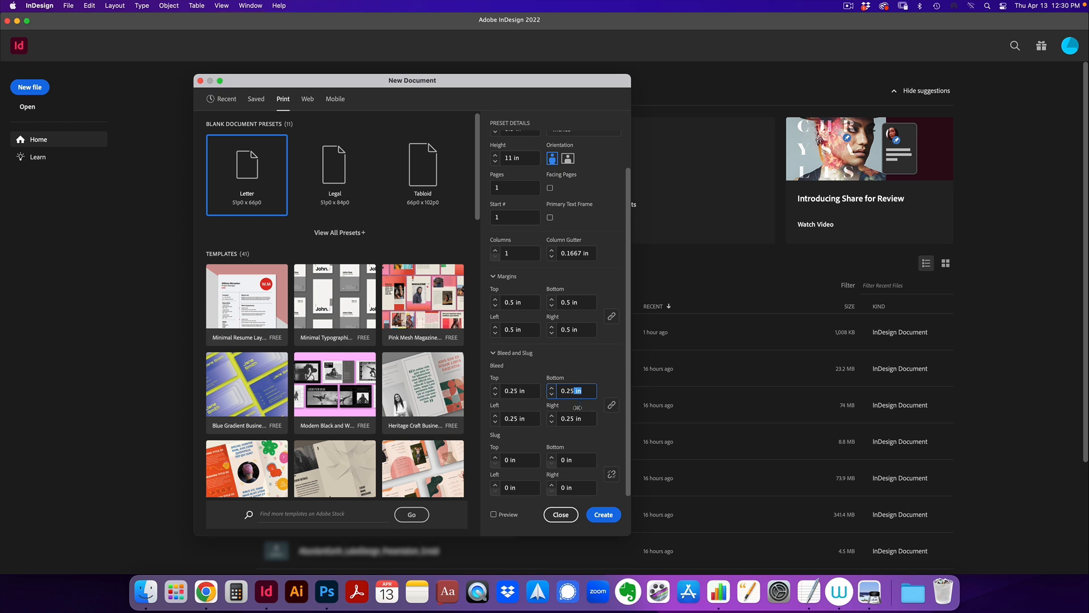
Create the flyer document and rename Layer 1 to Art
{"action": "left_click", "coordinate": [604, 515]}
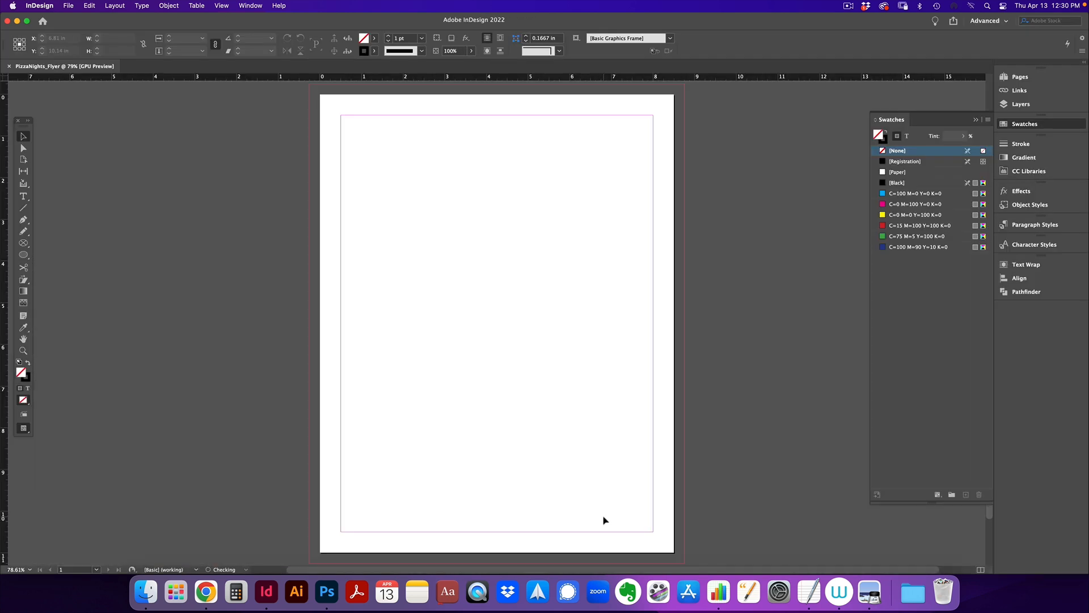
{"action": "double_click", "coordinate": [762, 86]}
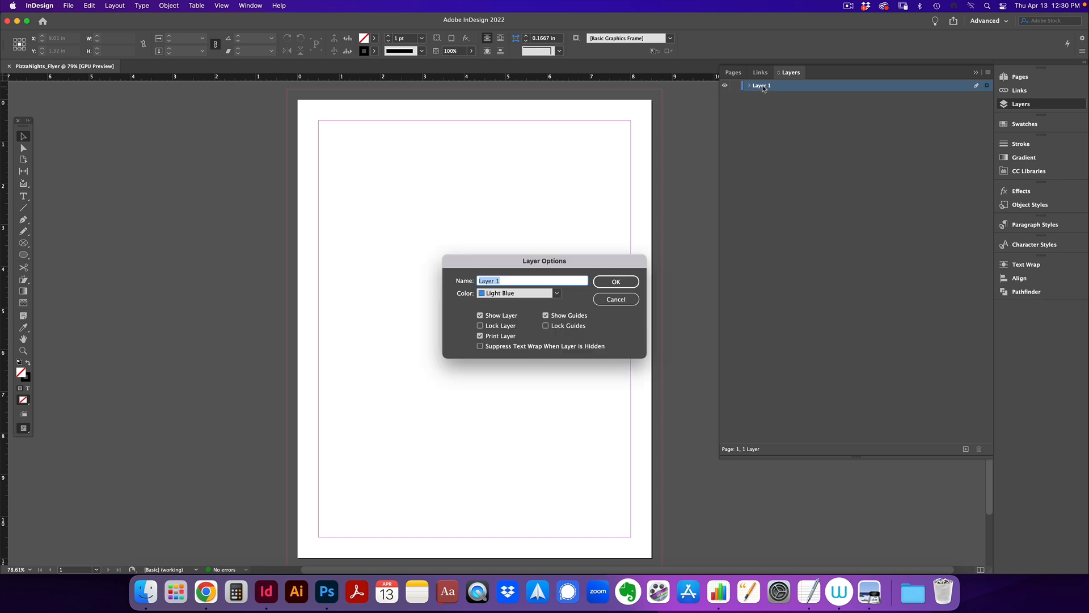
{"action": "type", "text": "Art"}
{"action": "key", "text": "Return"}
Add a second layer above Art and begin naming it Type
{"action": "left_click", "coordinate": [965, 449]}
{"action": "double_click", "coordinate": [763, 86]}
{"action": "type", "text": "T"}
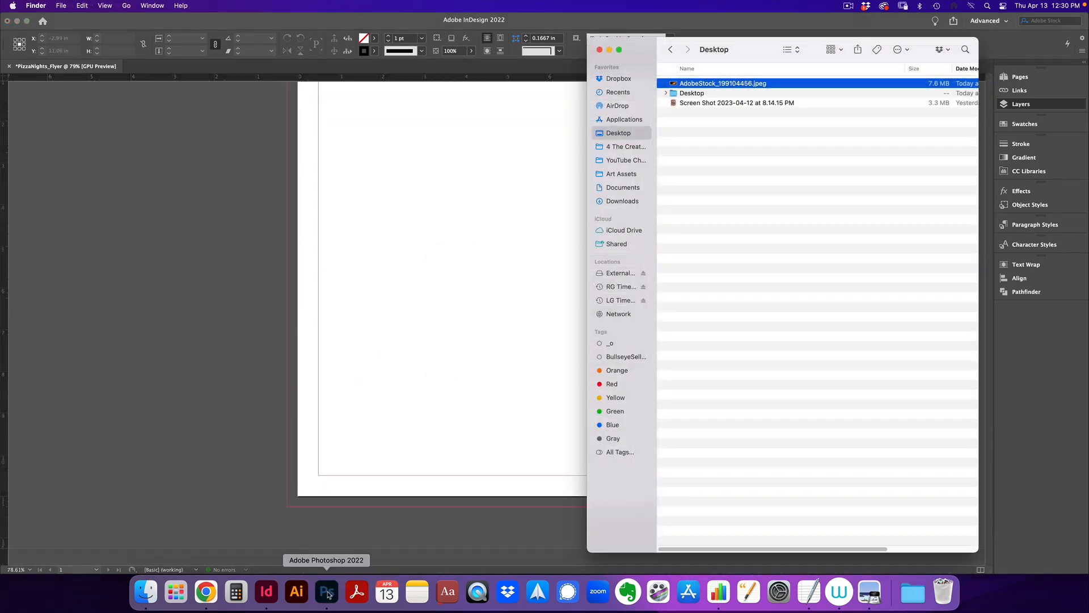
Open the pizza stock photo in Photoshop and drag the reference flyer screenshot into InDesign
{"action": "left_click", "coordinate": [327, 591]}
{"action": "left_click", "coordinate": [628, 328]}
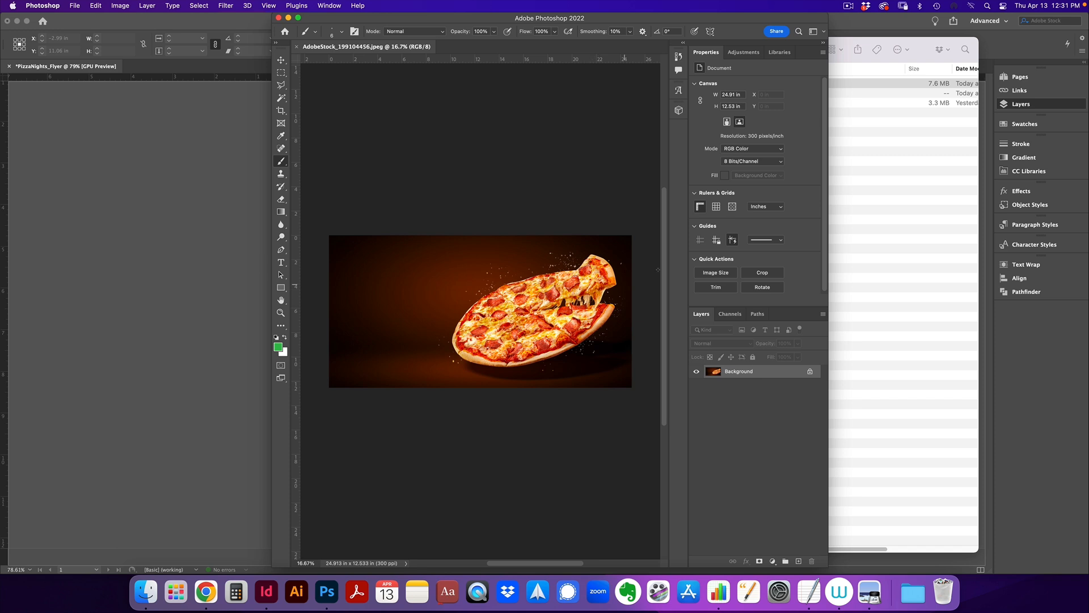
{"action": "left_click", "coordinate": [895, 151]}
{"action": "left_click", "coordinate": [691, 103]}
{"action": "left_click_drag", "start_coordinate": [692, 102], "coordinate": [131, 163]}
Place the Bakehouse reference flyer on the pasteboard beside the page, with the whole page in view
{"action": "left_click_drag", "start_coordinate": [296, 111], "coordinate": [352, 477]}
{"action": "left_click_drag", "start_coordinate": [330, 269], "coordinate": [260, 233]}
{"action": "left_click", "coordinate": [403, 237]}
{"action": "left_click_drag", "start_coordinate": [493, 240], "coordinate": [568, 297]}
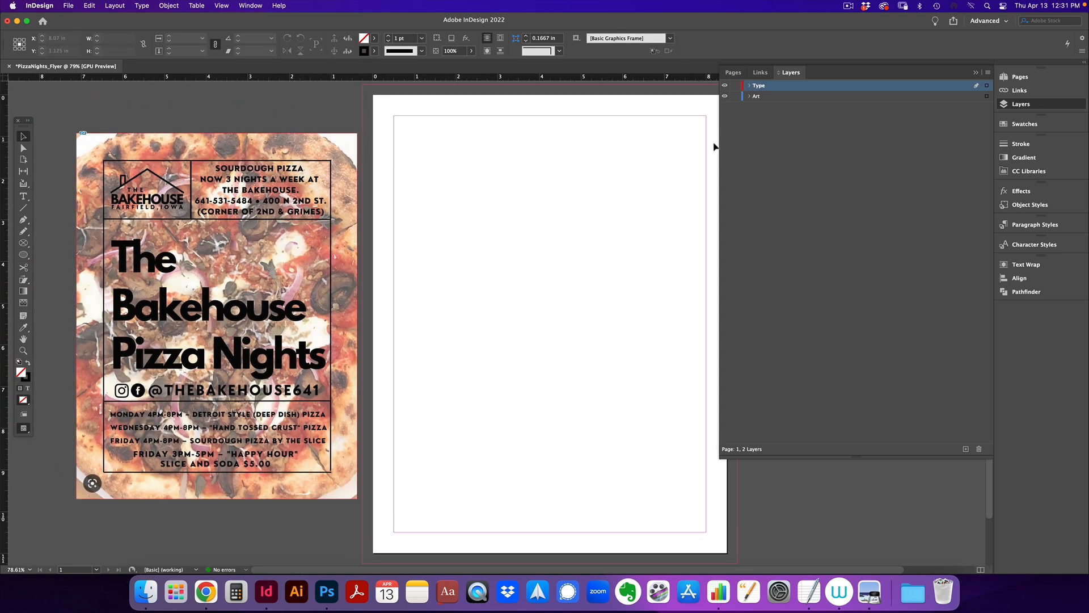
{"action": "left_click_drag", "start_coordinate": [721, 147], "coordinate": [843, 157]}
{"action": "left_click", "coordinate": [327, 592]}
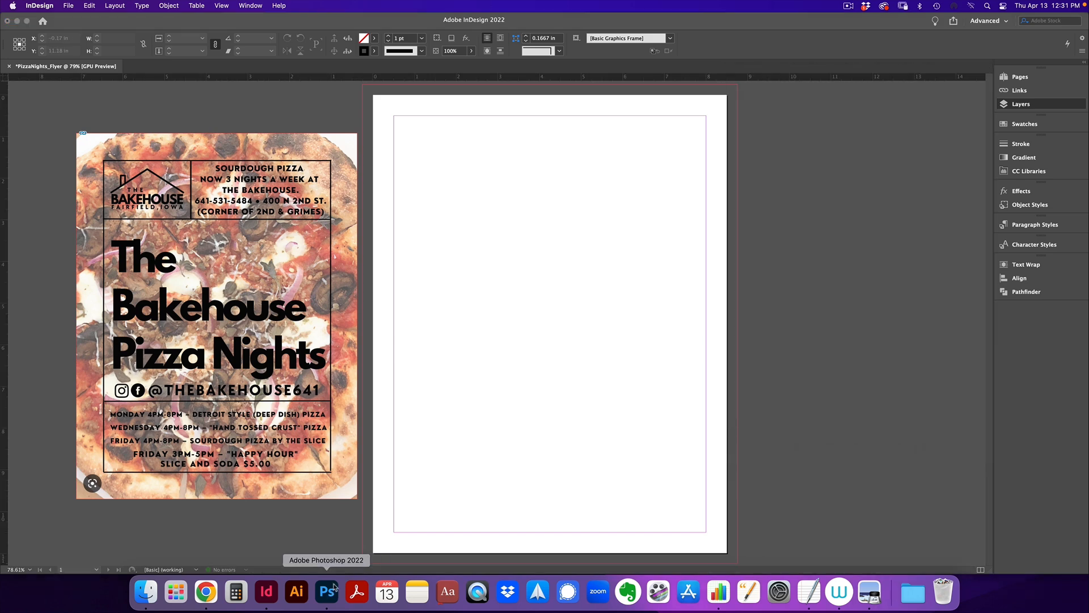
Crop the pizza photo into a taller portrait canvas
{"action": "key", "text": "c"}
{"action": "left_click_drag", "start_coordinate": [489, 236], "coordinate": [490, 188]}
{"action": "left_click_drag", "start_coordinate": [482, 435], "coordinate": [487, 487]}
{"action": "left_click_drag", "start_coordinate": [330, 310], "coordinate": [385, 305]}
{"action": "key", "text": "Return"}
{"action": "key", "text": "z"}
{"action": "double_click", "coordinate": [505, 258]}
Stretch a background strip up to fill the top of the canvas
{"action": "left_click_drag", "start_coordinate": [828, 313], "coordinate": [1055, 313]}
{"action": "key", "text": "m"}
{"action": "left_click_drag", "start_coordinate": [349, 183], "coordinate": [807, 211]}
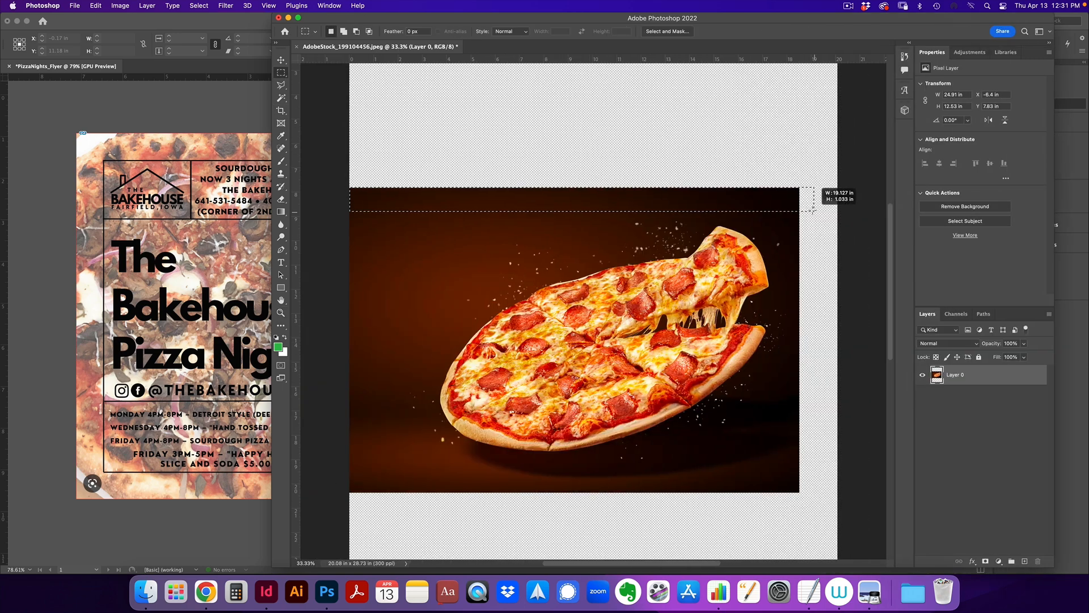
{"action": "key", "text": "super+t"}
{"action": "left_click_drag", "start_coordinate": [574, 188], "coordinate": [578, 96]}
{"action": "key", "text": "Return"}
{"action": "key", "text": "super+d"}
Stretch the bottom and right background strips out to the canvas edges
{"action": "key", "text": "super+minus"}
{"action": "key", "text": "super+minus"}
{"action": "left_click_drag", "start_coordinate": [479, 402], "coordinate": [704, 411]}
{"action": "key", "text": "super+t"}
{"action": "left_click_drag", "start_coordinate": [592, 412], "coordinate": [595, 513]}
{"action": "key", "text": "Return"}
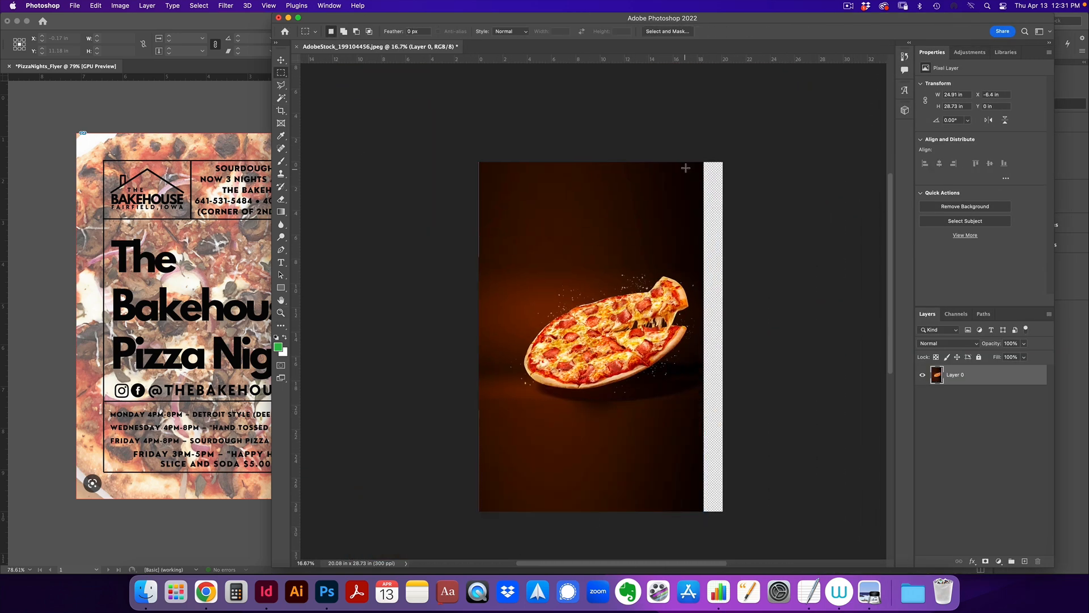
{"action": "left_click_drag", "start_coordinate": [692, 162], "coordinate": [704, 512]}
{"action": "key", "text": "super+t"}
{"action": "left_click_drag", "start_coordinate": [705, 337], "coordinate": [723, 335]}
{"action": "key", "text": "Return"}
{"action": "key", "text": "super+d"}
Darken the top of the background with a dark brown gradient
{"action": "key", "text": "super+plus"}
{"action": "key", "text": "g"}
{"action": "left_click_drag", "start_coordinate": [562, 145], "coordinate": [504, 308]}
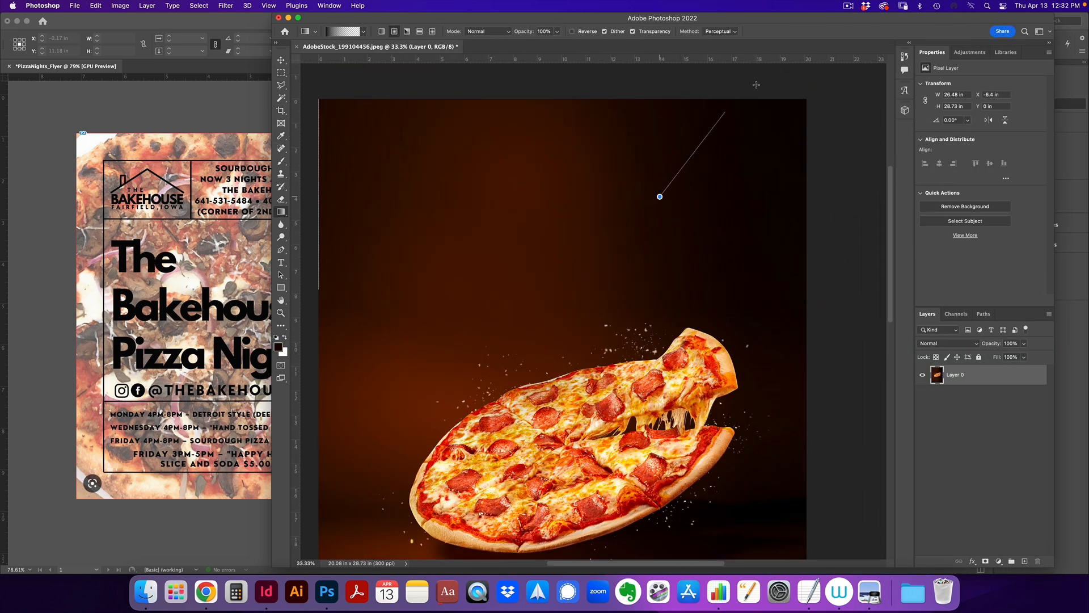
{"action": "scroll", "coordinate": [600, 304], "scroll_direction": "down", "scroll_amount": 6}
{"action": "key", "text": "o"}
{"action": "key", "text": "g"}
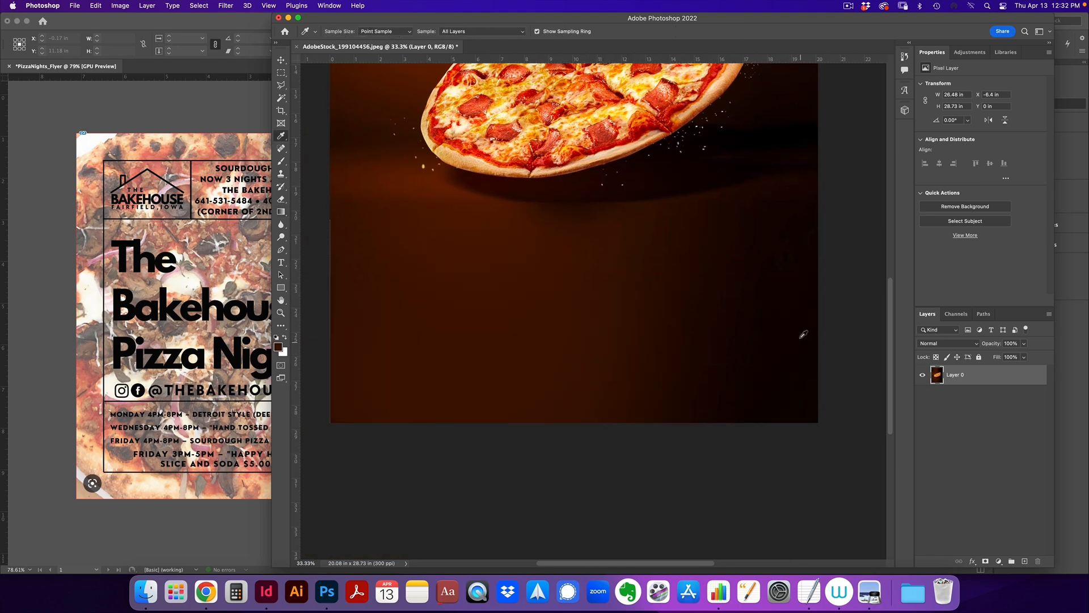
{"action": "left_click", "coordinate": [781, 314], "text": "alt"}
{"action": "scroll", "coordinate": [780, 313], "scroll_direction": "up", "scroll_amount": 6}
{"action": "key", "text": "v"}
Save the image as PizzaFlyer_Background.psd
{"action": "key", "text": "super+s"}
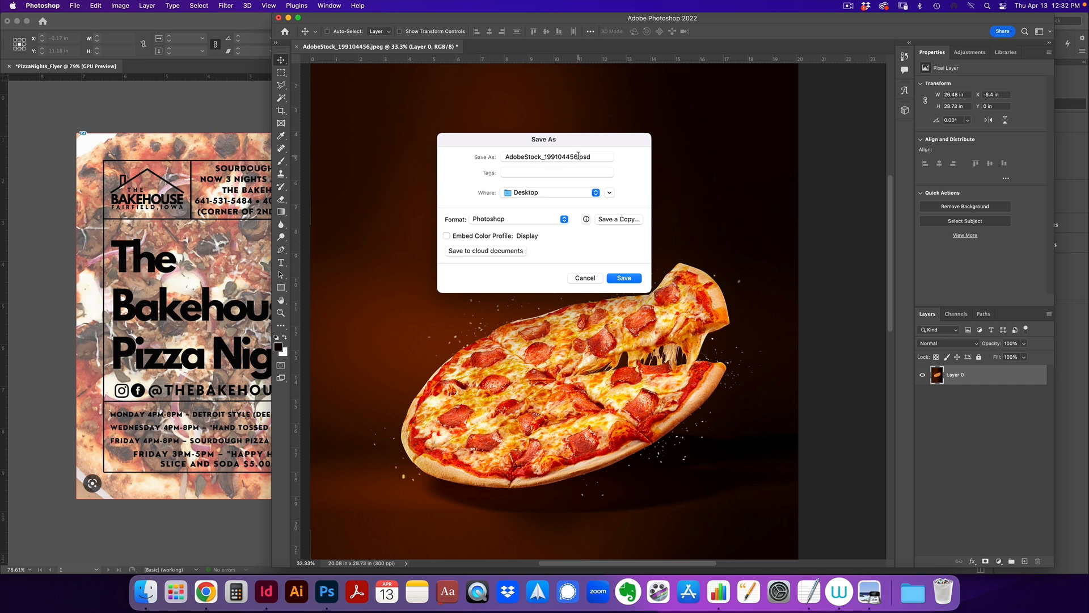
{"action": "type", "text": "PizzaFlyer_B"}
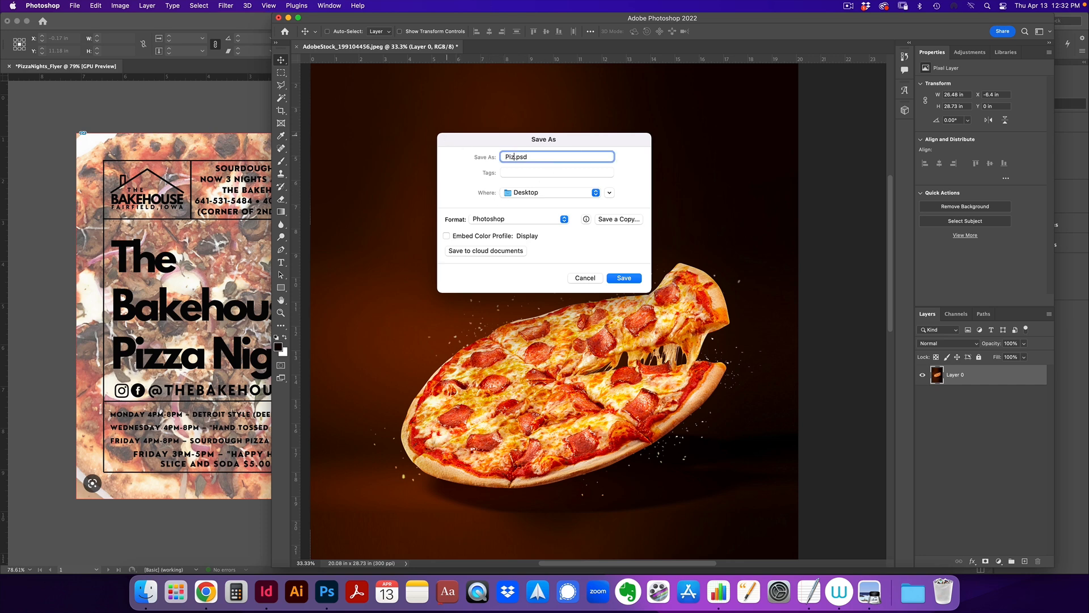
{"action": "type", "text": "ackground"}
{"action": "key", "text": "Return"}
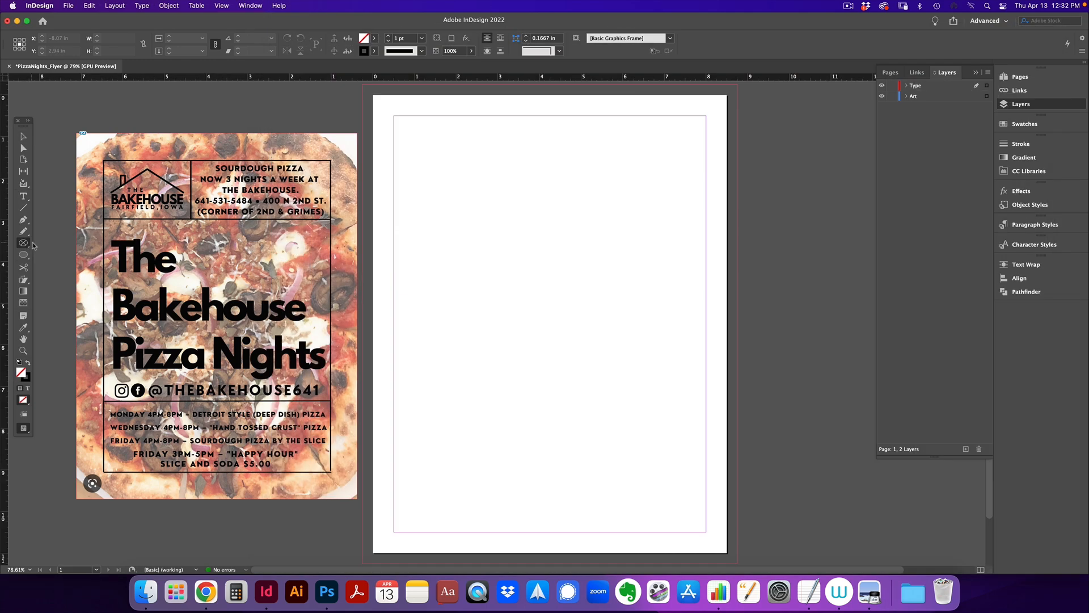
In InDesign, draw a 9 × 11.5 in rectangle frame covering the full bleed
{"action": "left_click_drag", "start_coordinate": [23, 243], "coordinate": [62, 249]}
{"action": "left_click_drag", "start_coordinate": [363, 86], "coordinate": [739, 565]}
{"action": "key", "text": "v"}
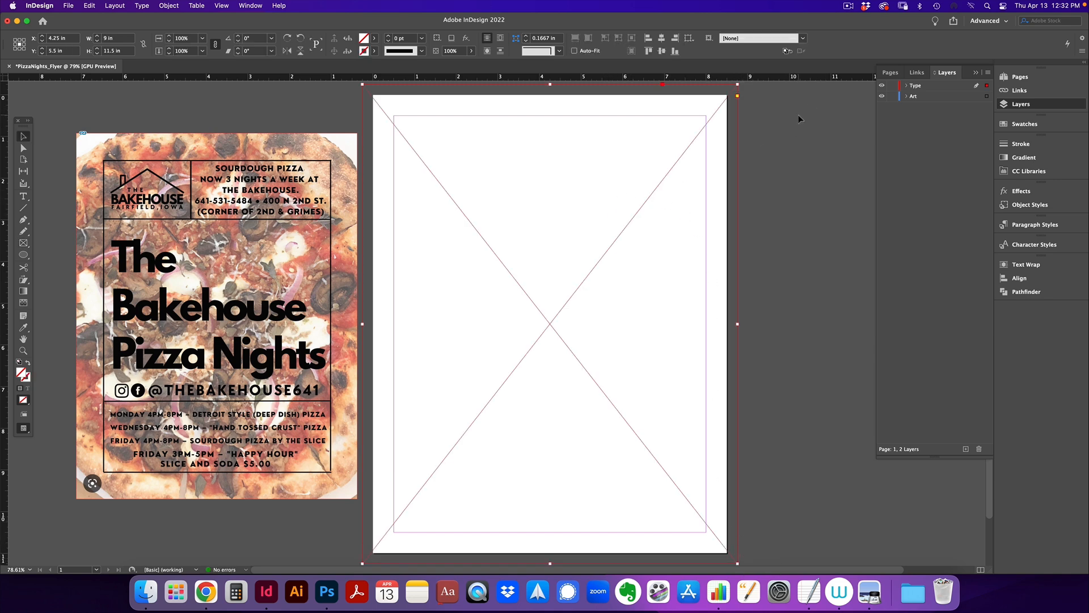
Move the bleed frame onto the Art layer, pasted in its original position
{"action": "key", "text": "super+x"}
{"action": "left_click", "coordinate": [913, 98]}
{"action": "right_click", "coordinate": [734, 146]}
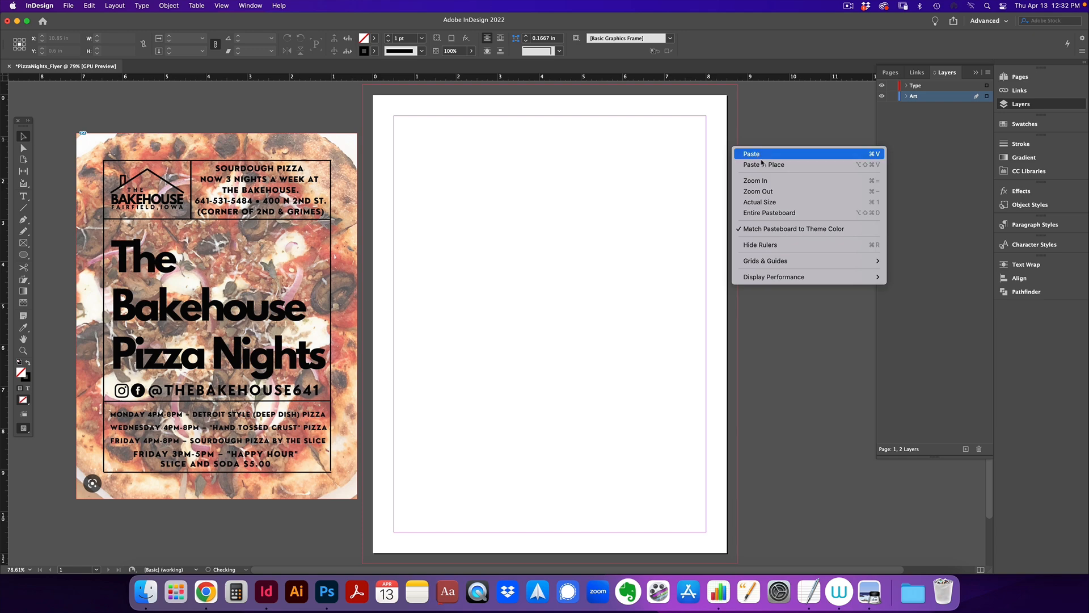
{"action": "left_click", "coordinate": [761, 164]}
Place PizzaFlyer_Background.psd in the frame, scale it to fill the page, and preview it
{"action": "key", "text": "a"}
{"action": "key", "text": "super+minus"}
{"action": "key", "text": "super+minus"}
{"action": "key", "text": "super+minus"}
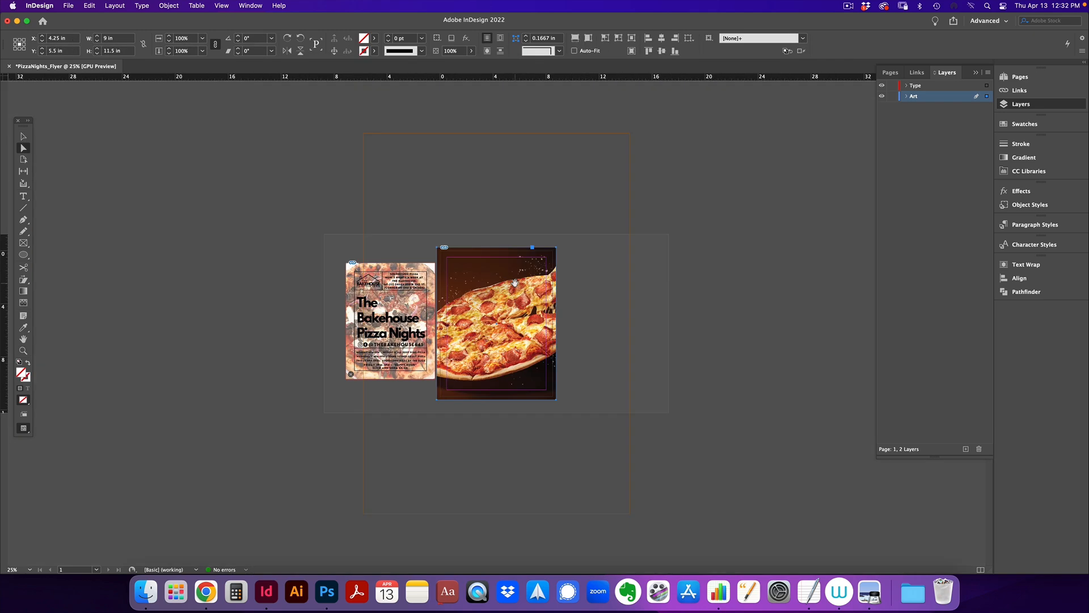
{"action": "left_click", "coordinate": [515, 282]}
{"action": "left_click_drag", "start_coordinate": [496, 514], "coordinate": [497, 407]}
{"action": "left_click_drag", "start_coordinate": [497, 134], "coordinate": [497, 215]}
{"action": "key", "text": "shift+Down"}
{"action": "key", "text": "shift+Down"}
{"action": "key", "text": "shift+Down"}
{"action": "key", "text": "shift+Down"}
{"action": "key", "text": "shift+Down"}
{"action": "key", "text": "shift+Down"}
{"action": "key", "text": "shift+Down"}
{"action": "key", "text": "shift+Down"}
{"action": "key", "text": "shift+Down"}
{"action": "key", "text": "shift+Down"}
{"action": "key", "text": "shift+Down"}
{"action": "key", "text": "shift+Left"}
{"action": "left_click", "coordinate": [698, 335]}
{"action": "key", "text": "z"}
{"action": "key", "text": "super+equal"}
{"action": "key", "text": "v"}
{"action": "key", "text": "w"}
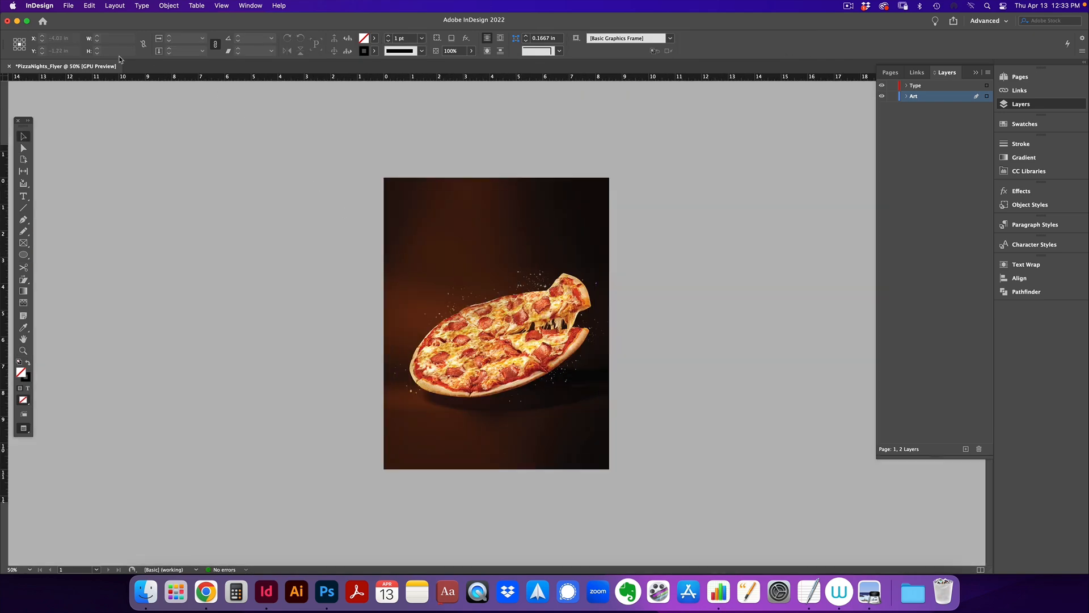
{"action": "left_click", "coordinate": [115, 5]}
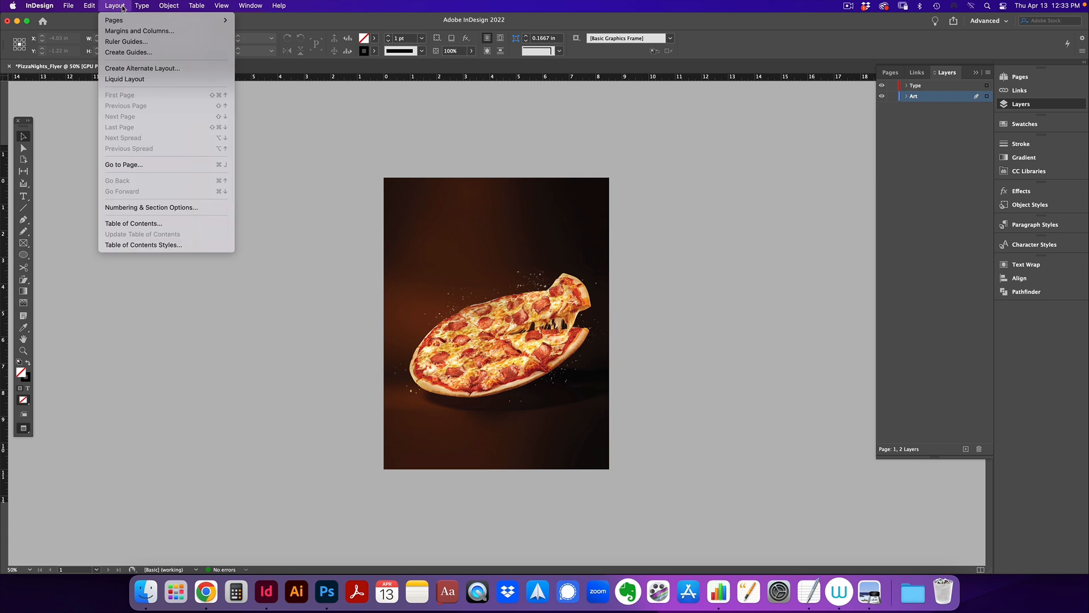
Create page guides with 3 rows and 2 columns, both gutters set to 0
{"action": "left_click", "coordinate": [128, 52]}
{"action": "left_click", "coordinate": [473, 276]}
{"action": "left_click", "coordinate": [473, 275]}
{"action": "left_click", "coordinate": [474, 275]}
{"action": "key", "text": "Tab"}
{"action": "type", "text": "0"}
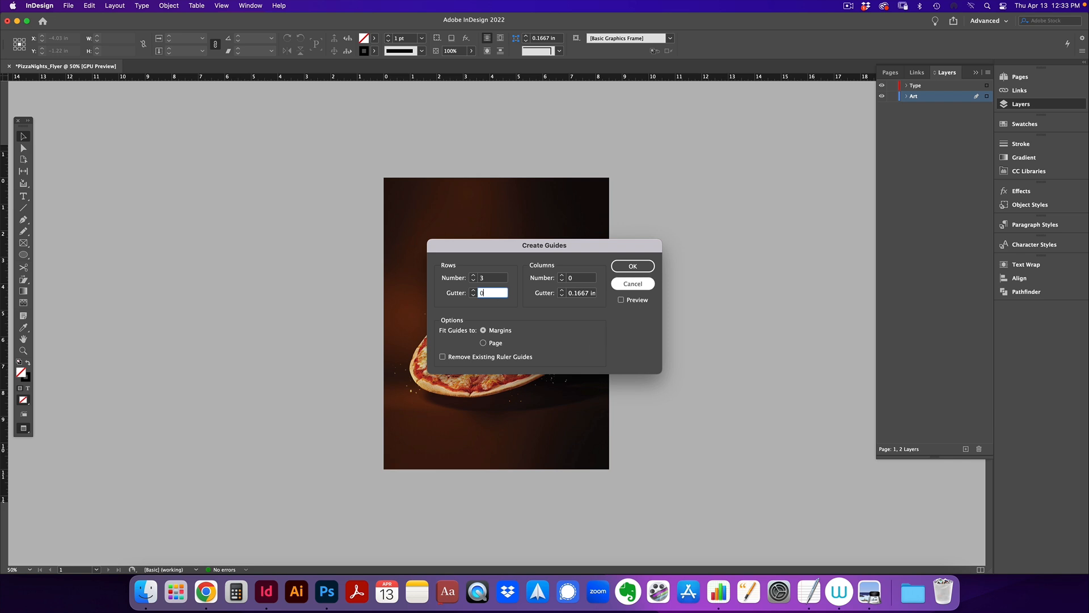
{"action": "left_click", "coordinate": [562, 276]}
{"action": "key", "text": "Tab"}
{"action": "type", "text": "0"}
{"action": "left_click", "coordinate": [633, 266]}
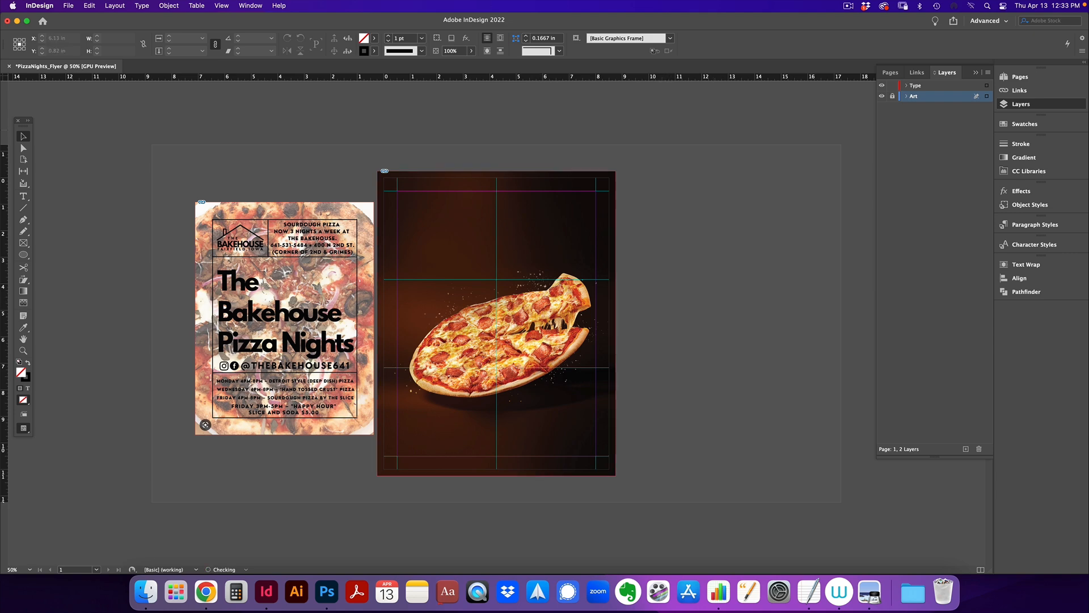
On the Type layer, set PRESENTS in white Proxima Nova and move it lower
{"action": "left_click", "coordinate": [931, 86]}
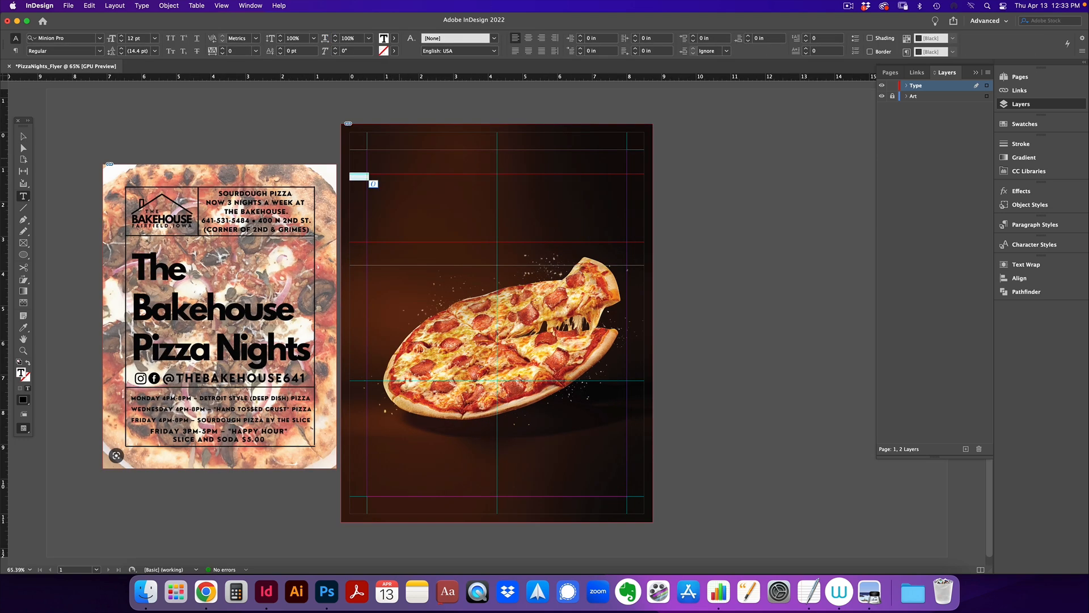
{"action": "type", "text": "proxima"}
{"action": "left_click", "coordinate": [190, 86]}
{"action": "left_click", "coordinate": [100, 51]}
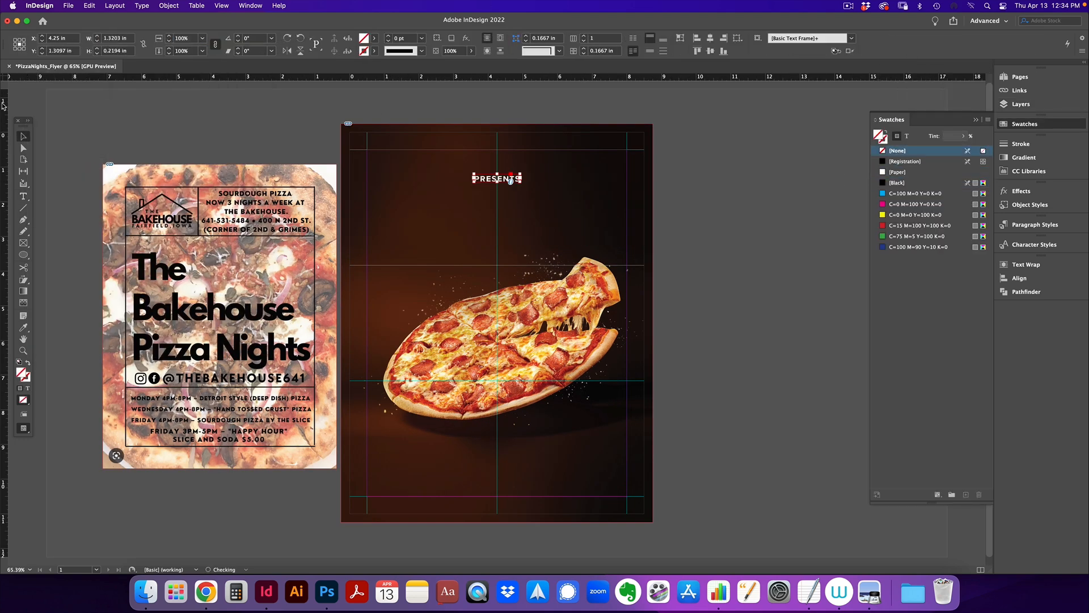
{"action": "left_click_drag", "start_coordinate": [512, 181], "coordinate": [511, 207]}
{"action": "left_click", "coordinate": [431, 199]}
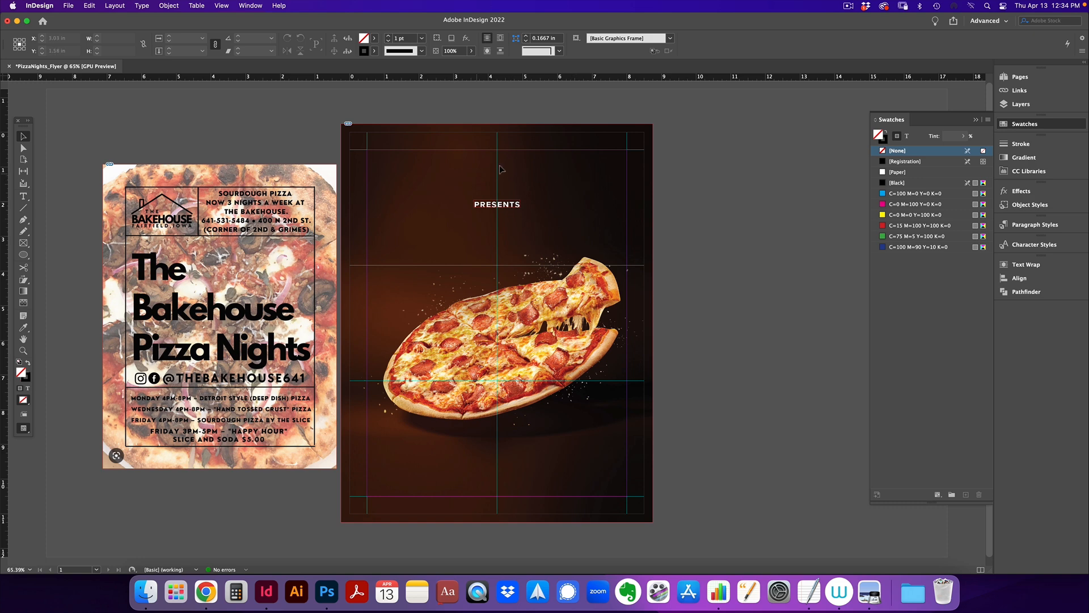
Draw a circle above the pizza and type 'The Bakehouse' along its path
{"action": "left_click_drag", "start_coordinate": [24, 243], "coordinate": [56, 262]}
{"action": "left_click_drag", "start_coordinate": [400, 159], "coordinate": [595, 355]}
{"action": "left_click_drag", "start_coordinate": [23, 197], "coordinate": [57, 205]}
{"action": "left_click", "coordinate": [400, 250]}
{"action": "type", "text": "The Bakehouse"}
Format the circle text in all caps at 40 pt with a new font
{"action": "key", "text": "super+a"}
{"action": "key", "text": "super+shift+c"}
{"action": "key", "text": "super+shift+l"}
{"action": "left_click", "coordinate": [113, 38]}
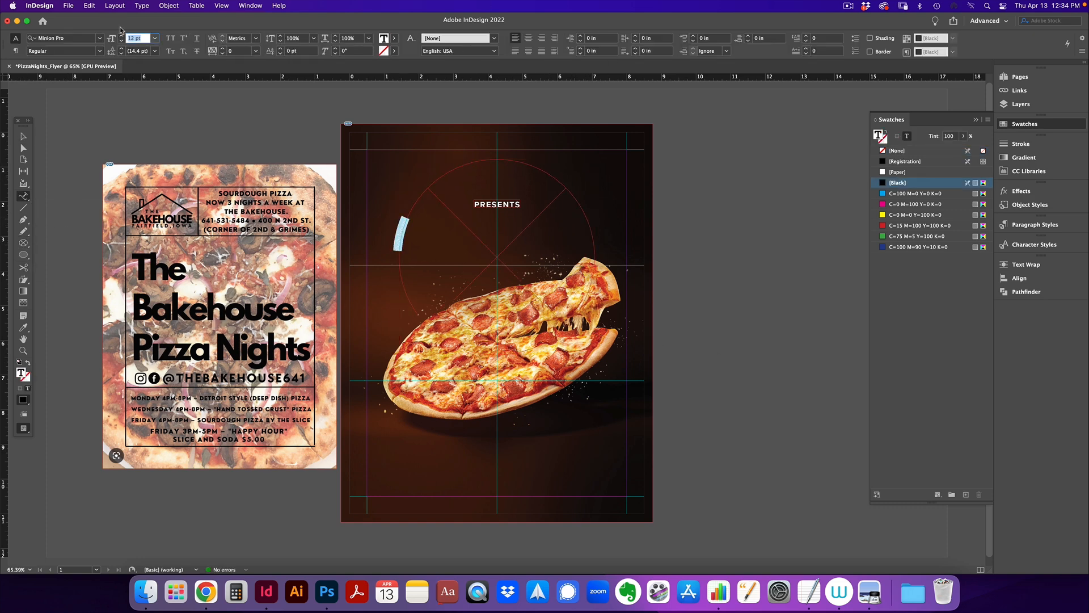
{"action": "type", "text": "40"}
{"action": "key", "text": "Return"}
{"action": "left_click", "coordinate": [100, 38]}
{"action": "scroll", "coordinate": [153, 174], "scroll_direction": "down", "scroll_amount": 15}
{"action": "left_click", "coordinate": [147, 116]}
{"action": "key", "text": "super+shift+k"}
Lower the circle, centre THE BAKEHOUSE on its arc, and colour it with a new yellow swatch
{"action": "left_click", "coordinate": [23, 137]}
{"action": "left_click_drag", "start_coordinate": [417, 228], "coordinate": [430, 196]}
{"action": "left_click", "coordinate": [1021, 104]}
{"action": "left_click", "coordinate": [1024, 124]}
{"action": "left_click", "coordinate": [23, 196]}
{"action": "triple_click", "coordinate": [498, 169]}
{"action": "left_click", "coordinate": [24, 136]}
{"action": "key", "text": "w"}
{"action": "key", "text": "w"}
Move PRESENTS up beneath the curved title and preview the flyer without guides
{"action": "left_click_drag", "start_coordinate": [504, 204], "coordinate": [504, 192]}
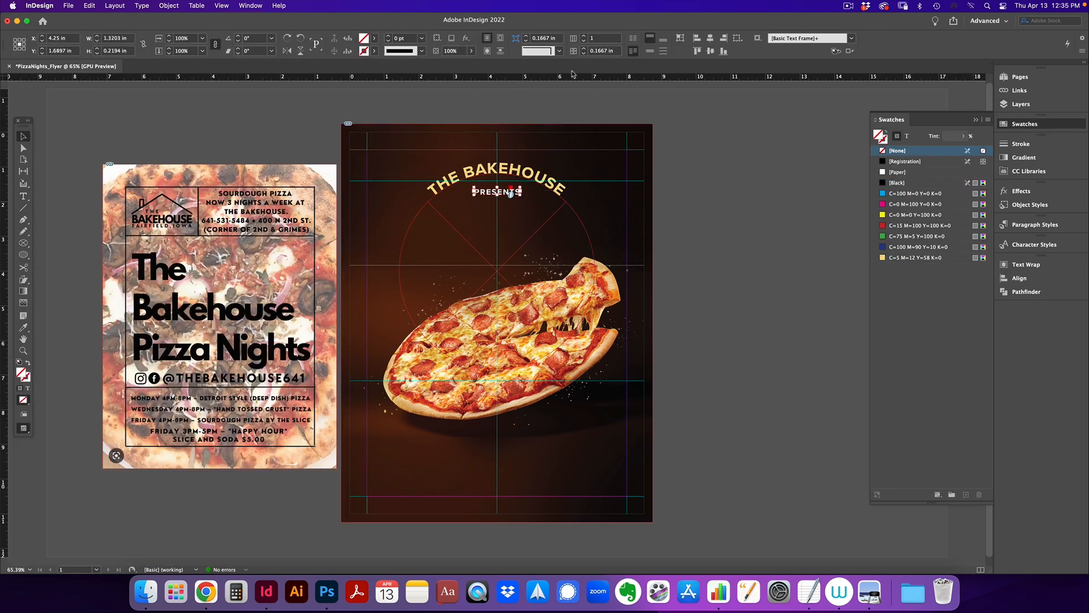
{"action": "left_click", "coordinate": [734, 181]}
{"action": "key", "text": "w"}
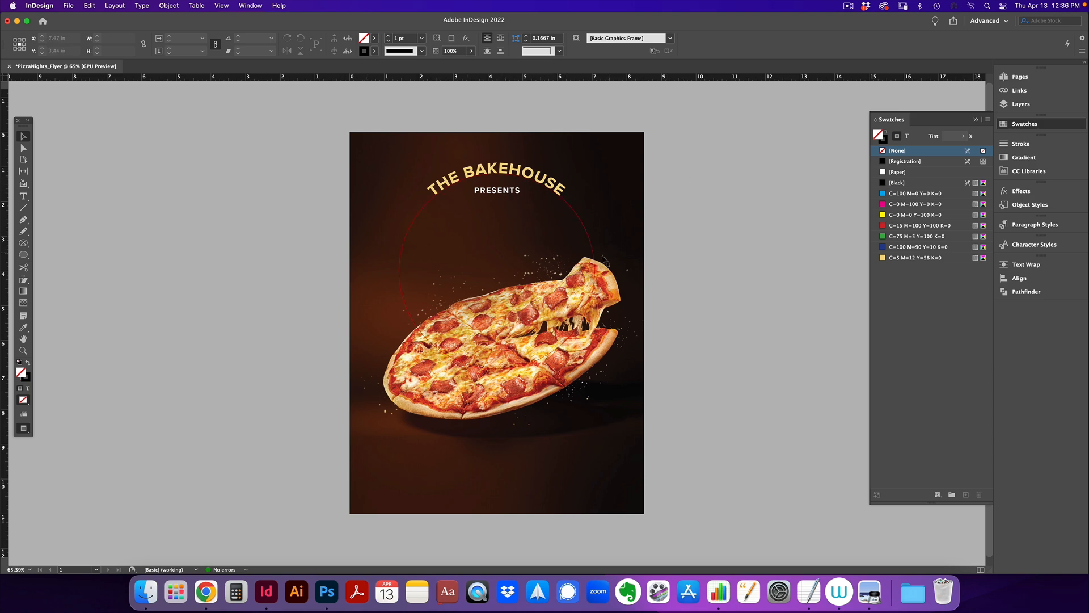
{"action": "key", "text": "w"}
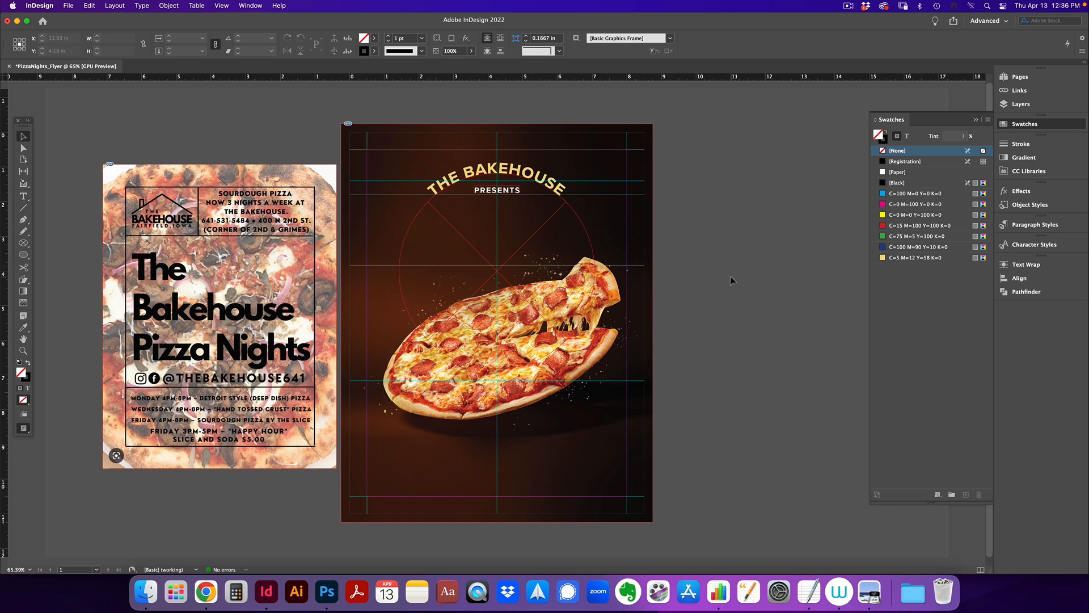
{"action": "key", "text": "w"}
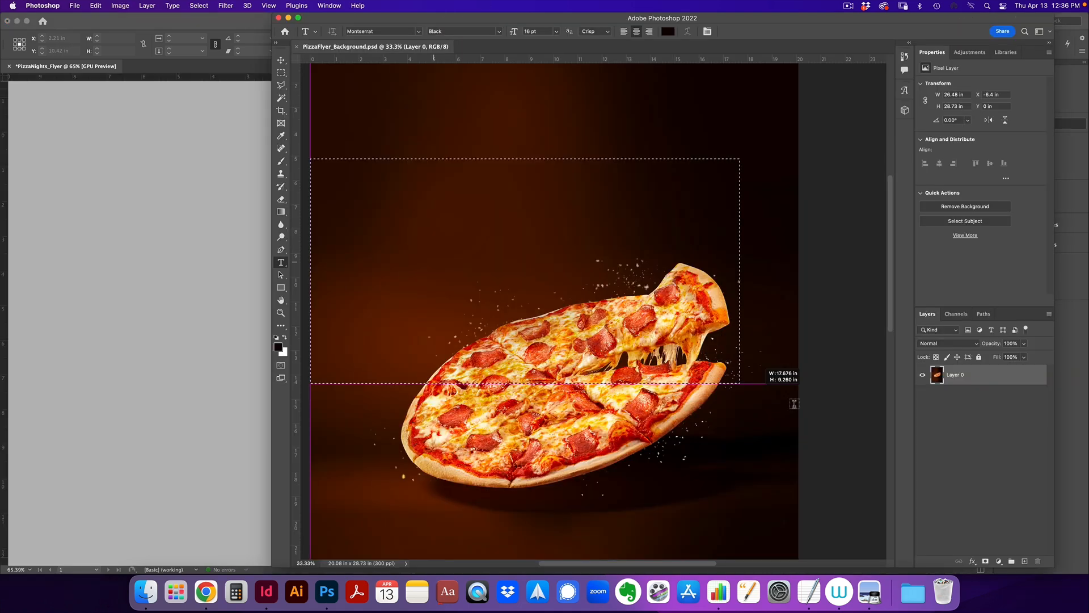
{"action": "left_click_drag", "start_coordinate": [790, 402], "coordinate": [798, 441]}
Set the title text in Nexa Rust Slab Black 2 and colour it white
{"action": "key", "text": "BackSpace"}
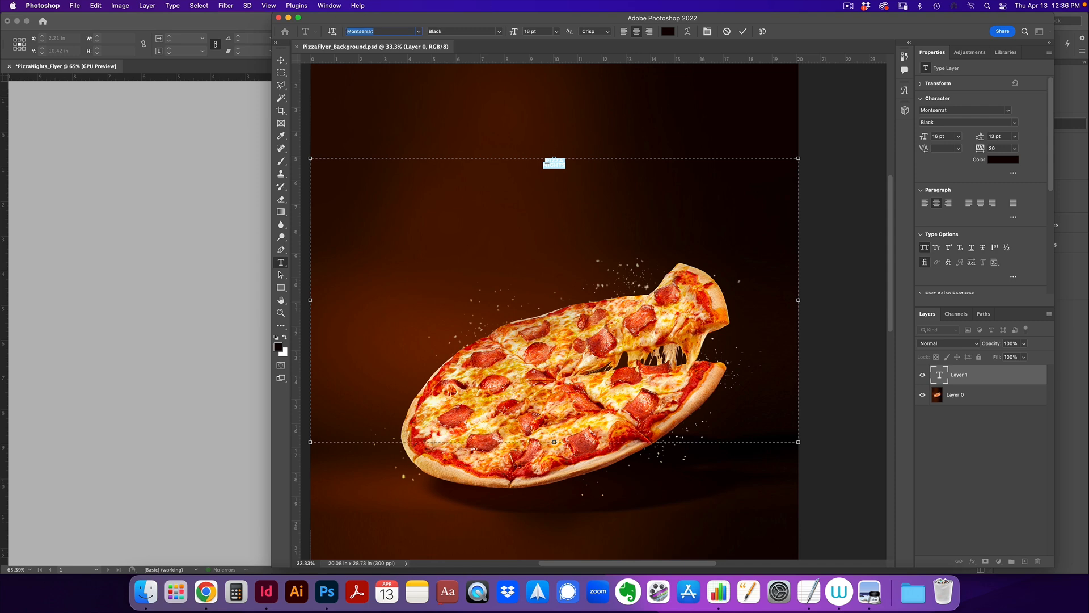
{"action": "type", "text": "nexa"}
{"action": "left_click", "coordinate": [494, 60]}
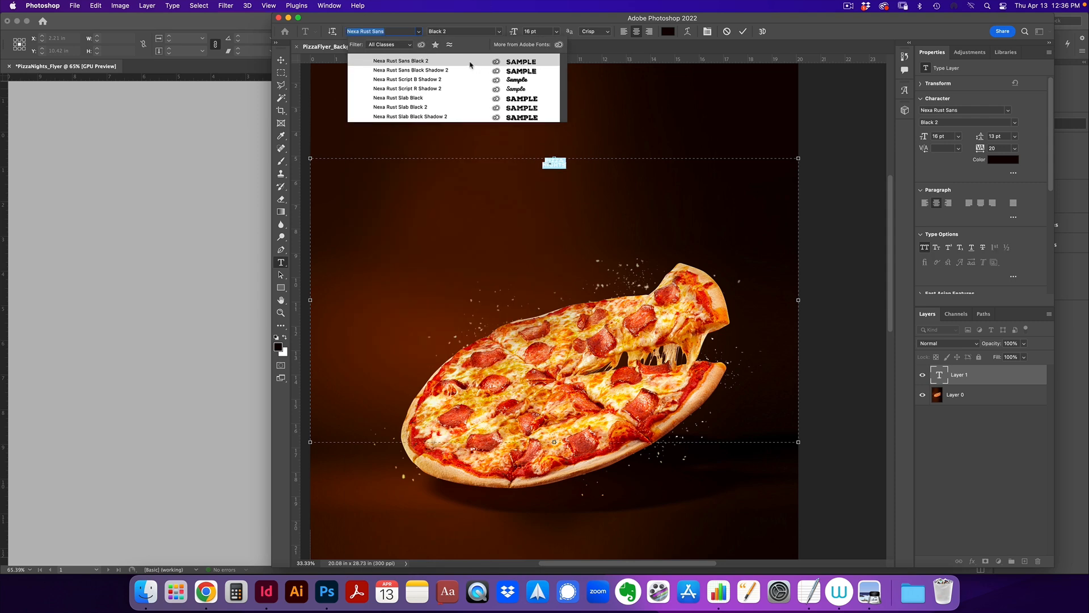
{"action": "left_click", "coordinate": [459, 107]}
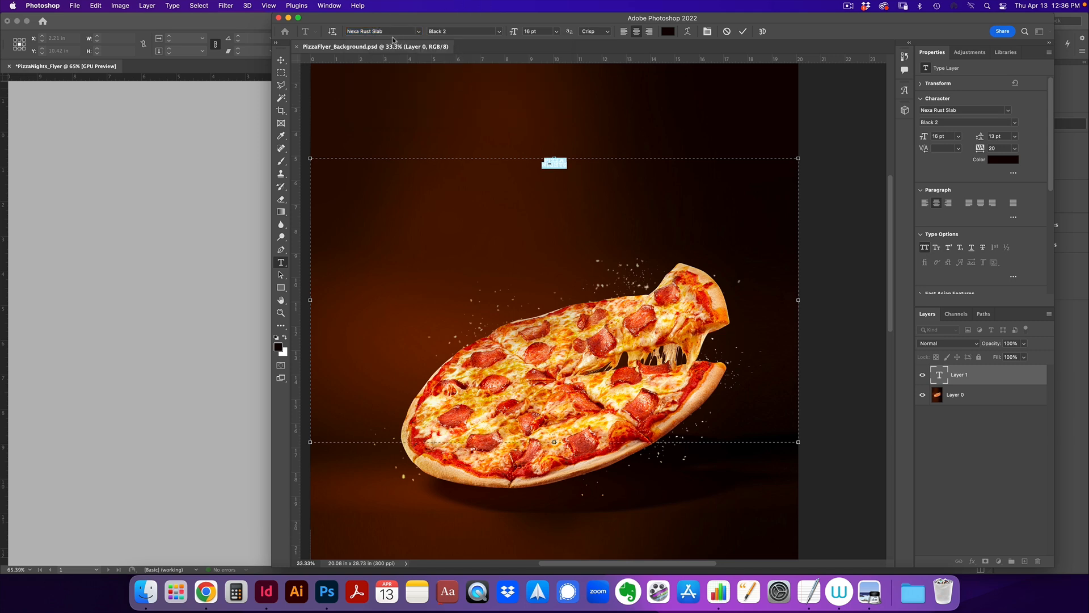
{"action": "left_click_drag", "start_coordinate": [513, 35], "coordinate": [549, 30]}
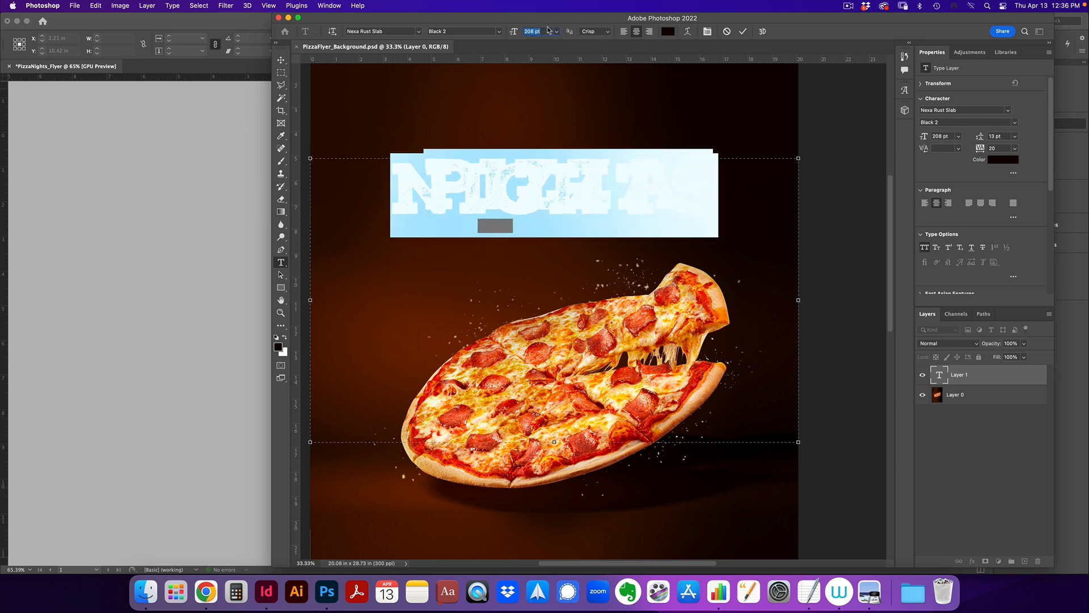
{"action": "left_click", "coordinate": [1004, 159]}
{"action": "left_click", "coordinate": [808, 309]}
{"action": "left_click", "coordinate": [1034, 303]}
Size the PIZZA NIGHTS title to 220 pt with 178 pt leading and commit it
{"action": "left_click_drag", "start_coordinate": [991, 135], "coordinate": [1060, 134]}
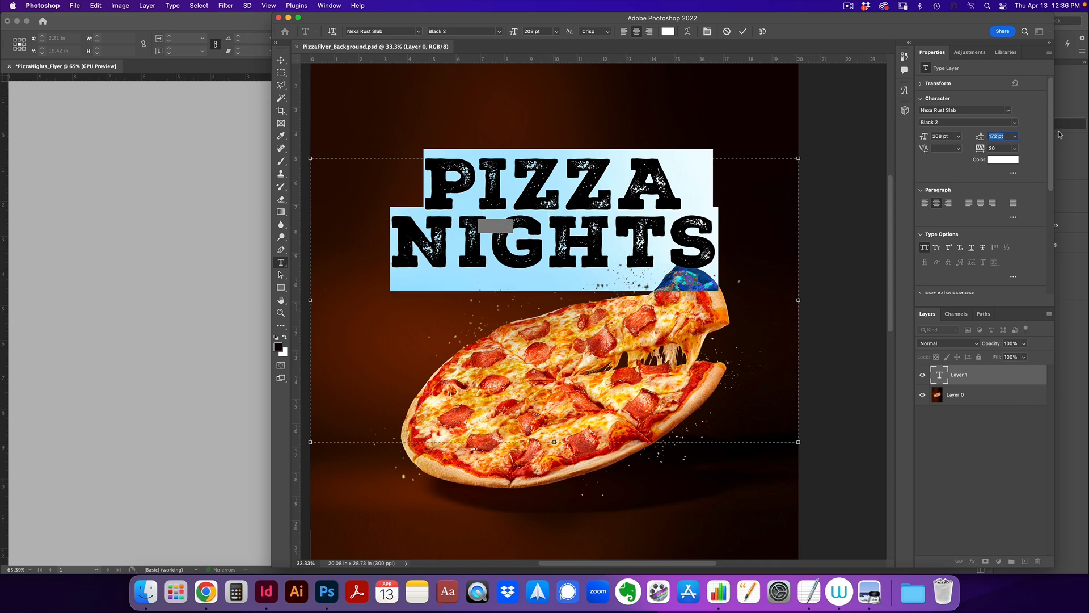
{"action": "left_click_drag", "start_coordinate": [513, 32], "coordinate": [520, 32]}
{"action": "left_click_drag", "start_coordinate": [983, 137], "coordinate": [988, 137]}
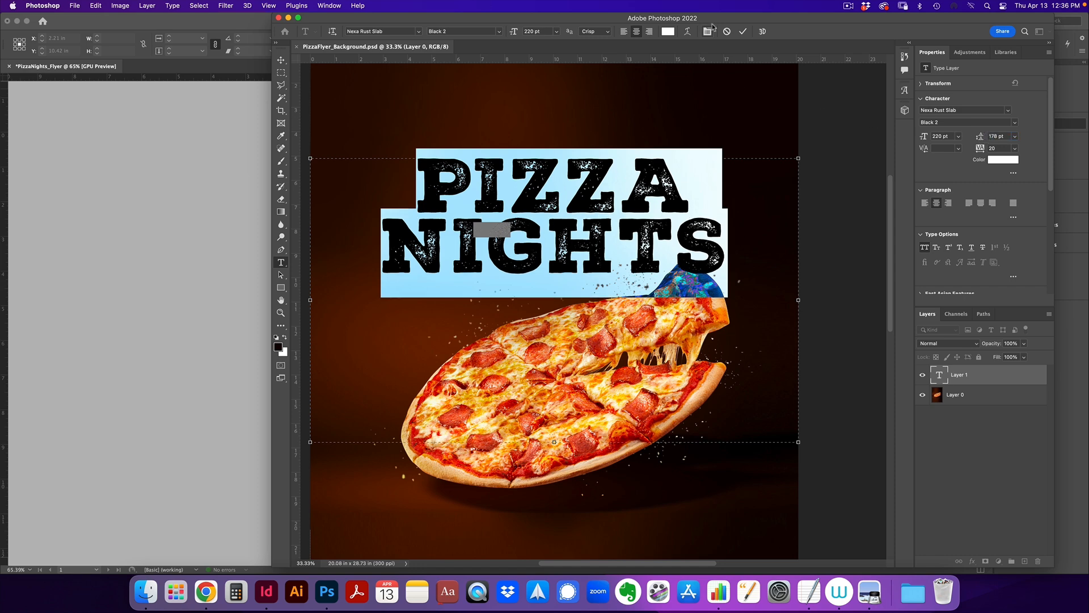
{"action": "left_click", "coordinate": [742, 33]}
{"action": "key", "text": "v"}
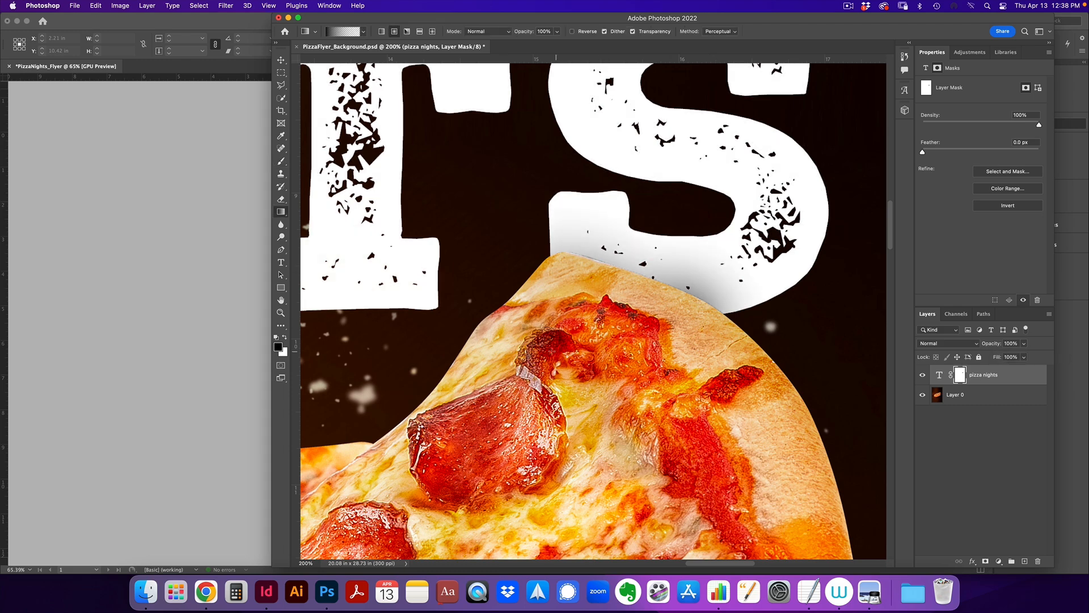
Restore the title layer to 100% opacity and return to the latest gradient mask state
{"action": "key", "text": "super+0"}
{"action": "left_click", "coordinate": [905, 56]}
{"action": "left_click", "coordinate": [837, 441]}
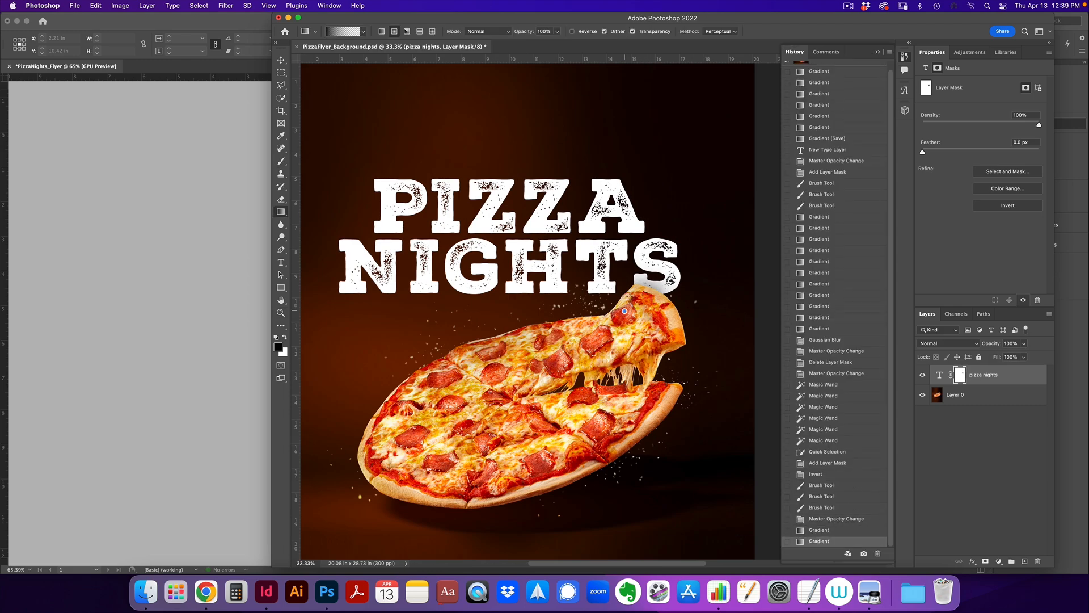
Recentre the artwork and save the pizza background file
{"action": "left_click_drag", "start_coordinate": [601, 263], "coordinate": [648, 256]}
{"action": "key", "text": "v"}
{"action": "key", "text": "super+s"}
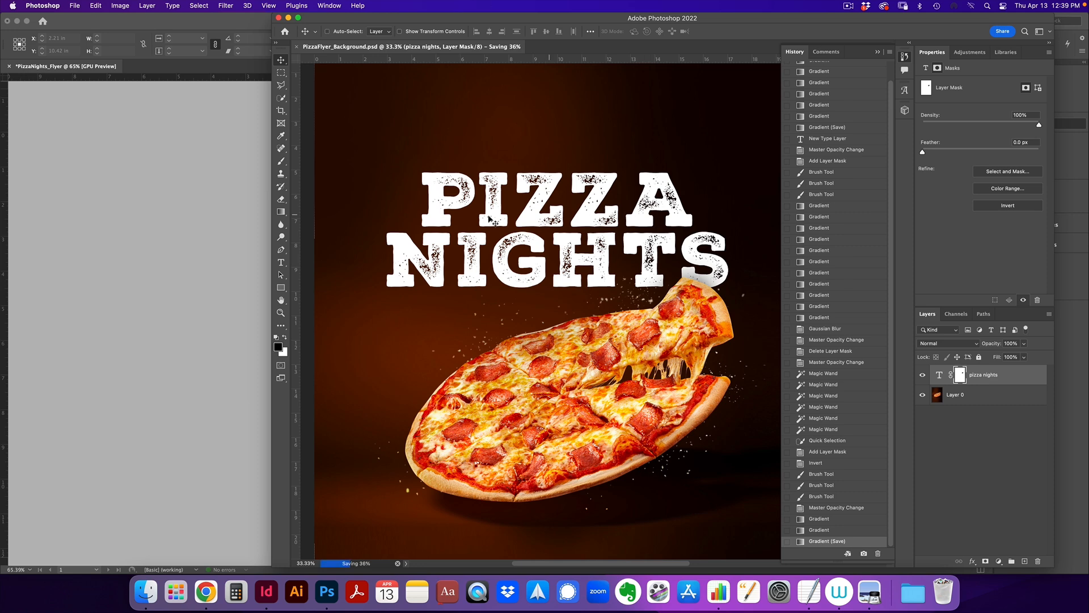
Update the linked pizza background PSD in the InDesign flyer
{"action": "left_click", "coordinate": [192, 346]}
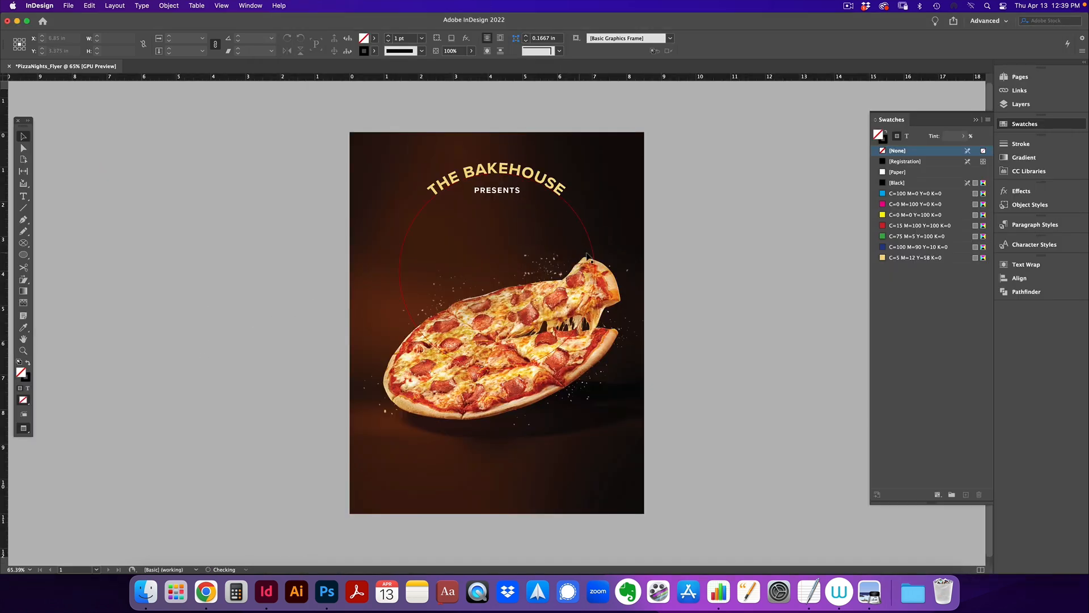
{"action": "left_click", "coordinate": [1020, 91]}
{"action": "left_click", "coordinate": [976, 99]}
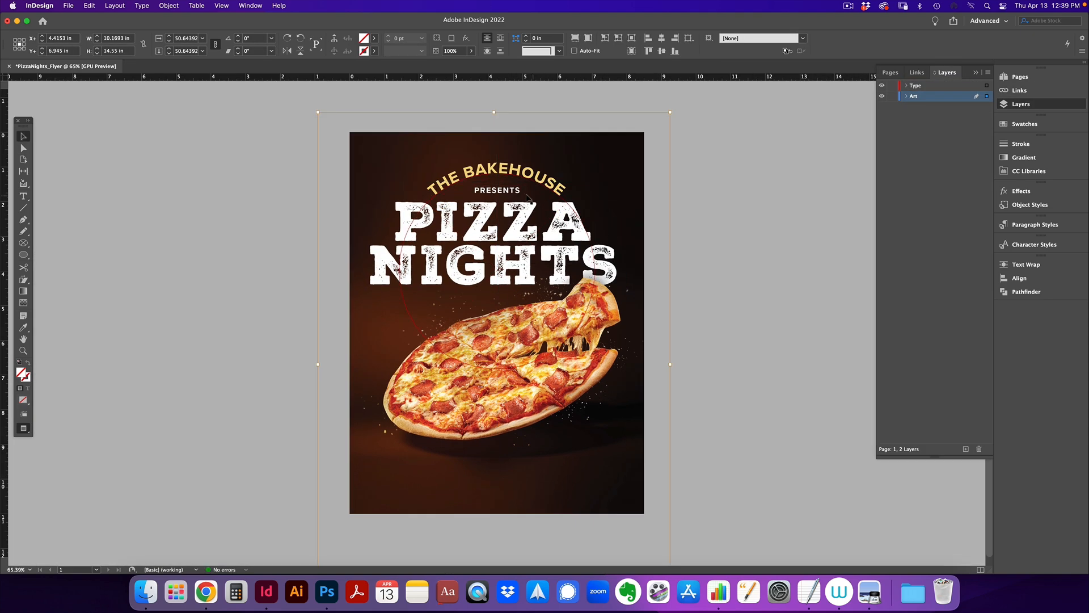
{"action": "left_click", "coordinate": [535, 187]}
{"action": "left_click", "coordinate": [720, 261]}
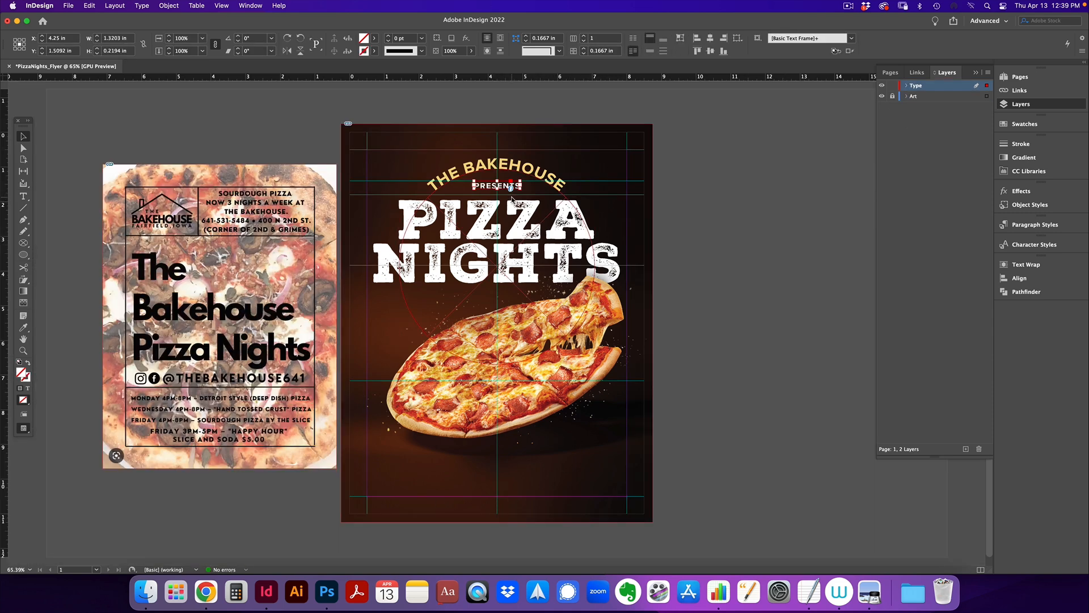
Paste a copy of the PRESENTS frame in place, move it below the pizza, and widen it to 7.5 in
{"action": "right_click", "coordinate": [708, 200]}
{"action": "left_click", "coordinate": [738, 219]}
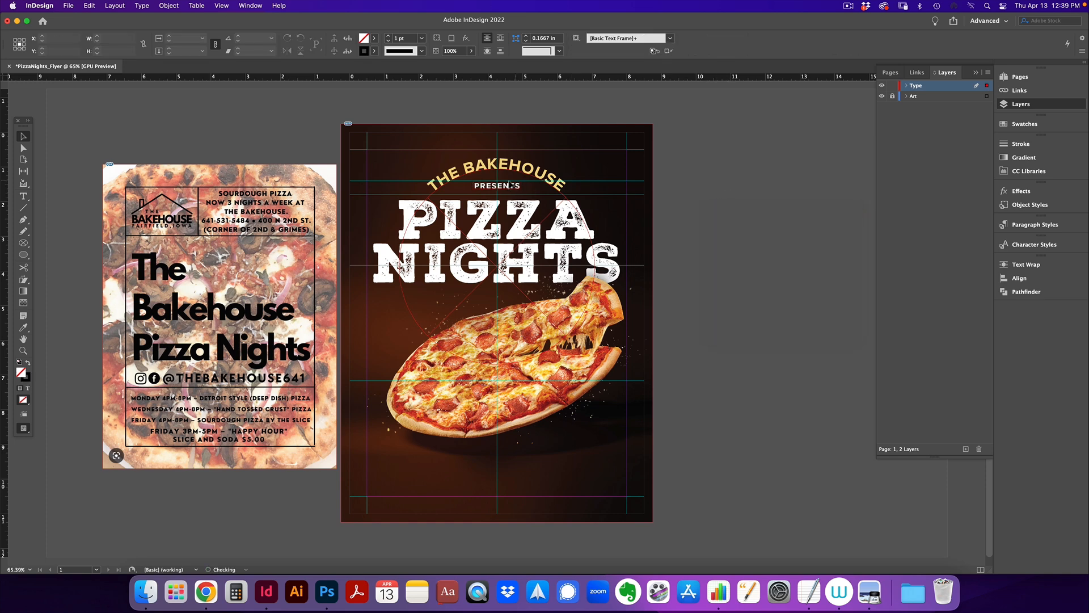
{"action": "left_click_drag", "start_coordinate": [510, 189], "coordinate": [367, 482]}
{"action": "left_click_drag", "start_coordinate": [521, 480], "coordinate": [627, 483]}
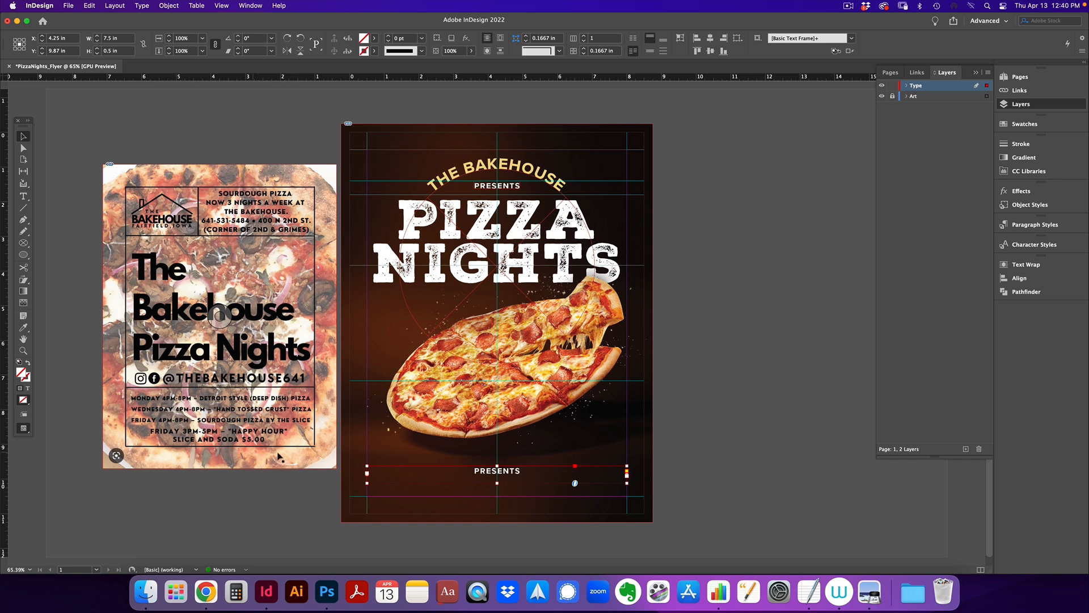
Replace the bottom frame's text with MONDAYS WEDNESDAYS FRIDAYS
{"action": "double_click", "coordinate": [495, 471]}
{"action": "key", "text": "super+a"}
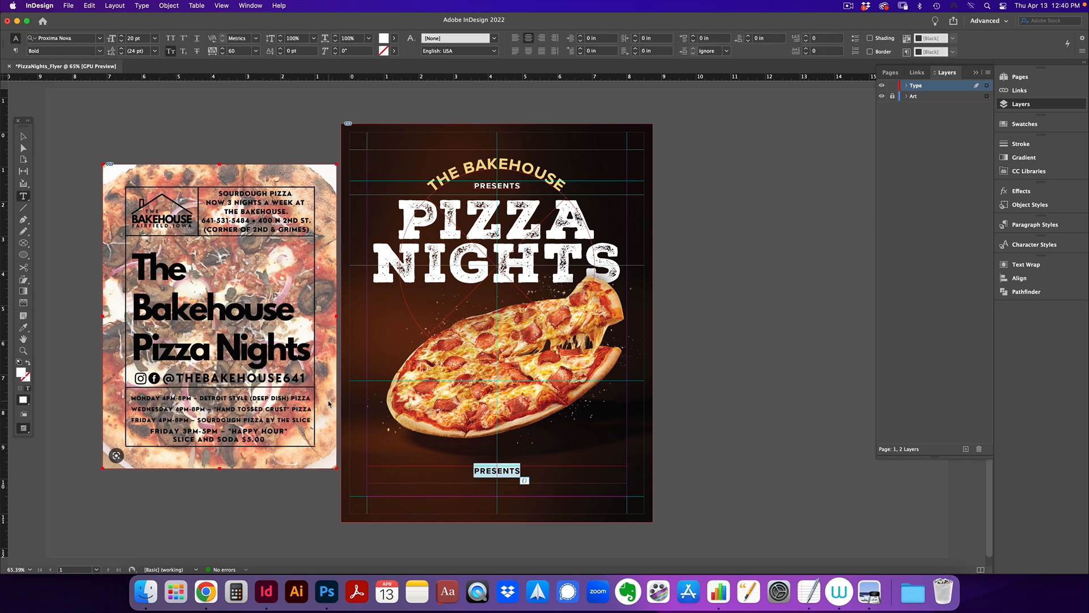
{"action": "type", "text": "MONDAYS WEDNE"}
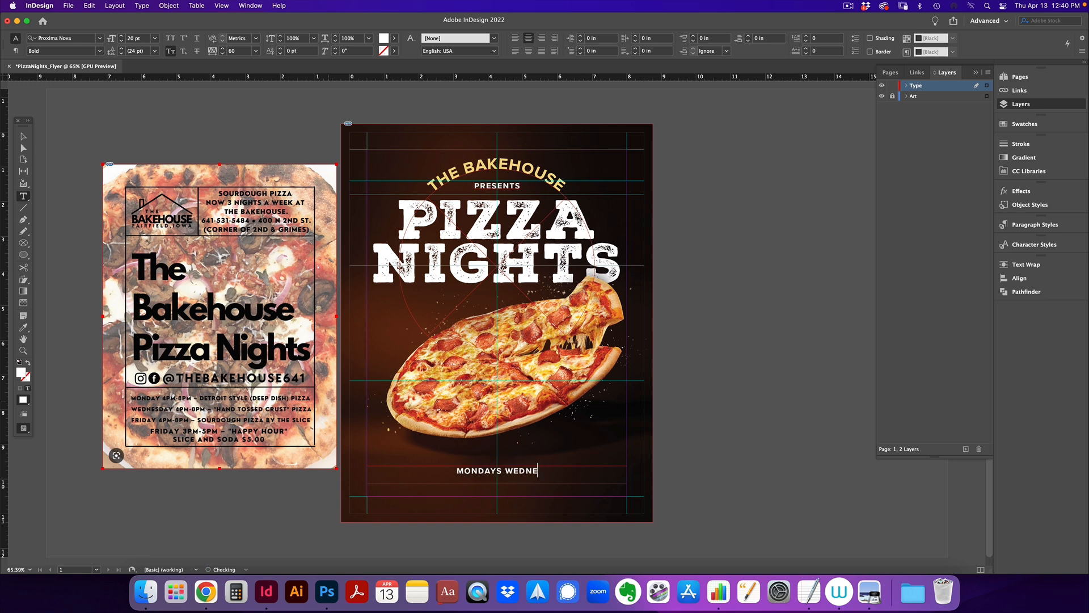
{"action": "type", "text": "SDAYS FRIDAYS"}
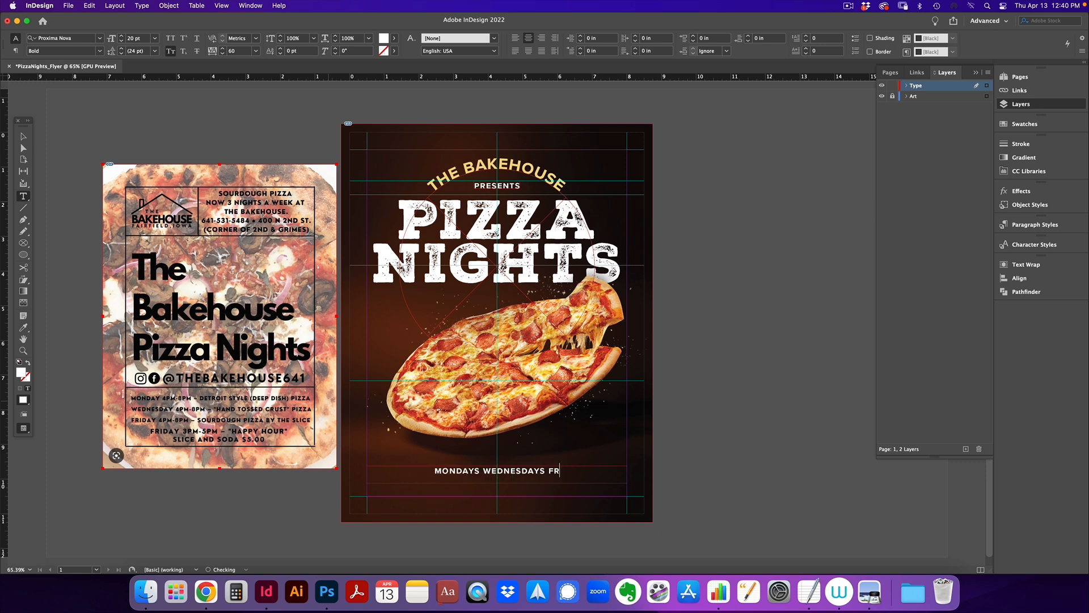
Set the days line in Nexa Rust Slab at 30 pt and move it up slightly
{"action": "triple_click", "coordinate": [577, 478]}
{"action": "left_click", "coordinate": [100, 38]}
{"action": "left_click", "coordinate": [86, 102]}
{"action": "key", "text": "super+shift+period"}
{"action": "key", "text": "super+shift+period"}
{"action": "key", "text": "super+shift+period"}
{"action": "key", "text": "super+shift+period"}
{"action": "left_click", "coordinate": [121, 36]}
{"action": "left_click", "coordinate": [121, 36]}
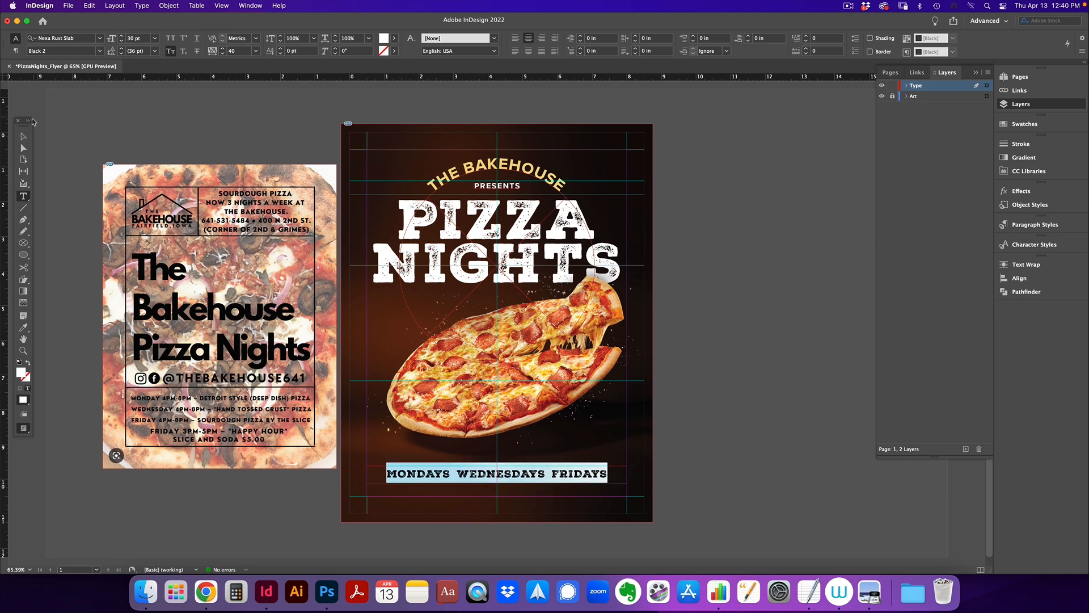
{"action": "key", "text": "Escape"}
{"action": "left_click_drag", "start_coordinate": [575, 481], "coordinate": [575, 469]}
Insert separators between the day names
{"action": "double_click", "coordinate": [453, 463]}
{"action": "type", "text": "i"}
{"action": "key", "text": "shift+Left"}
{"action": "left_click", "coordinate": [99, 39]}
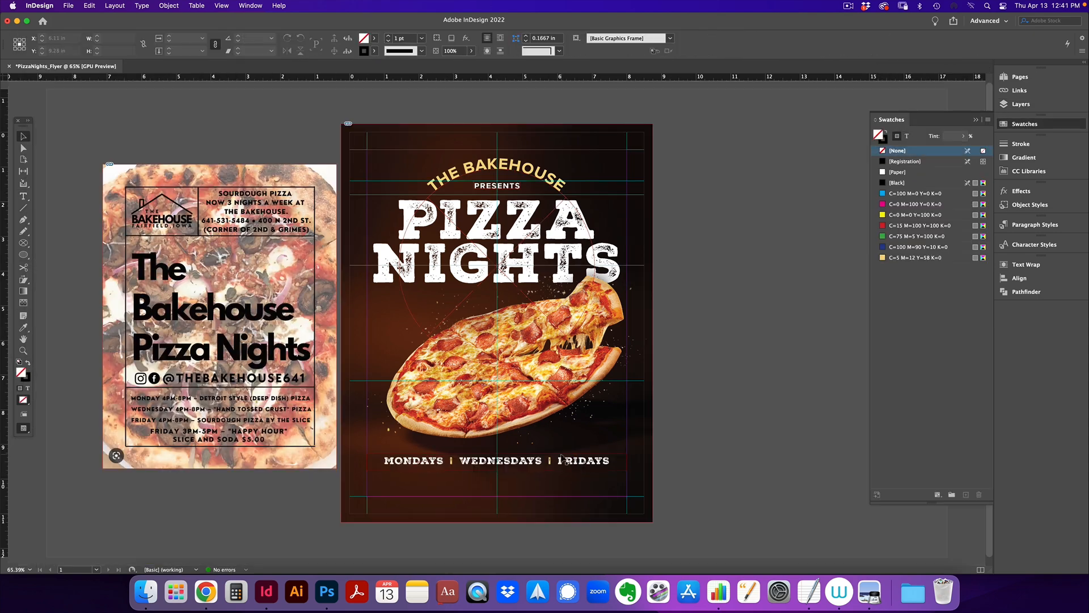
Widen the PRESENTS frame and replace it with the street address and phone number at 16 pt
{"action": "left_click", "coordinate": [564, 461]}
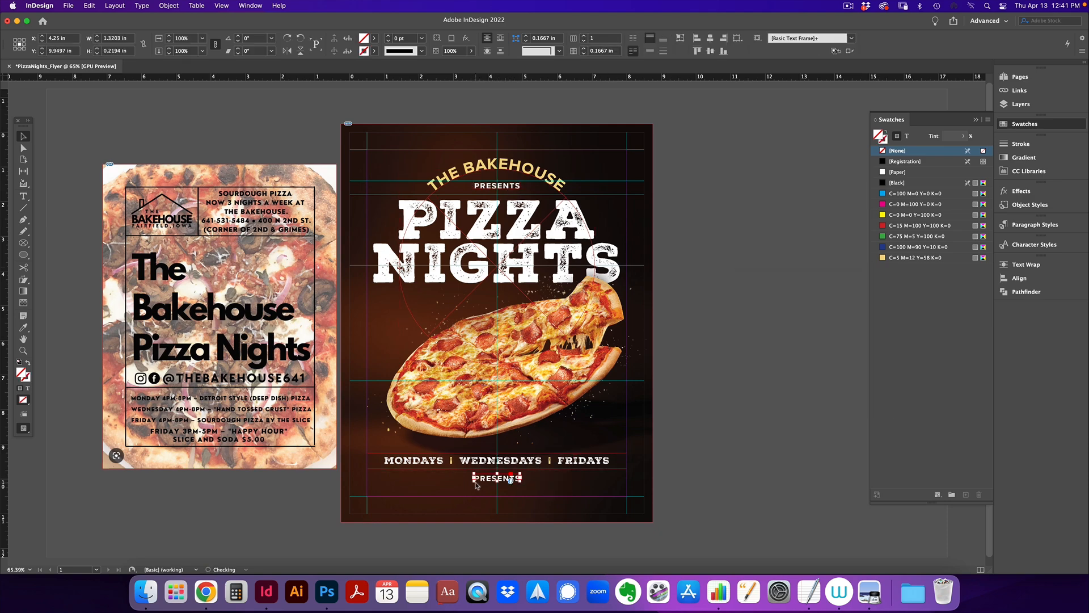
{"action": "left_click_drag", "start_coordinate": [474, 482], "coordinate": [367, 482]}
{"action": "left_click_drag", "start_coordinate": [520, 482], "coordinate": [627, 494]}
{"action": "double_click", "coordinate": [497, 479]}
{"action": "key", "text": "super+a"}
{"action": "key", "text": "super+a"}
{"action": "left_click", "coordinate": [121, 40]}
{"action": "left_click", "coordinate": [121, 40]}
{"action": "left_click", "coordinate": [544, 477]}
{"action": "type", "text": "•"}
{"action": "key", "text": "Return"}
{"action": "type", "text": "@THEBAKEHOUSE641"}
{"action": "key", "text": "super+equal"}
{"action": "key", "text": "super+equal"}
{"action": "key", "text": "super+equal"}
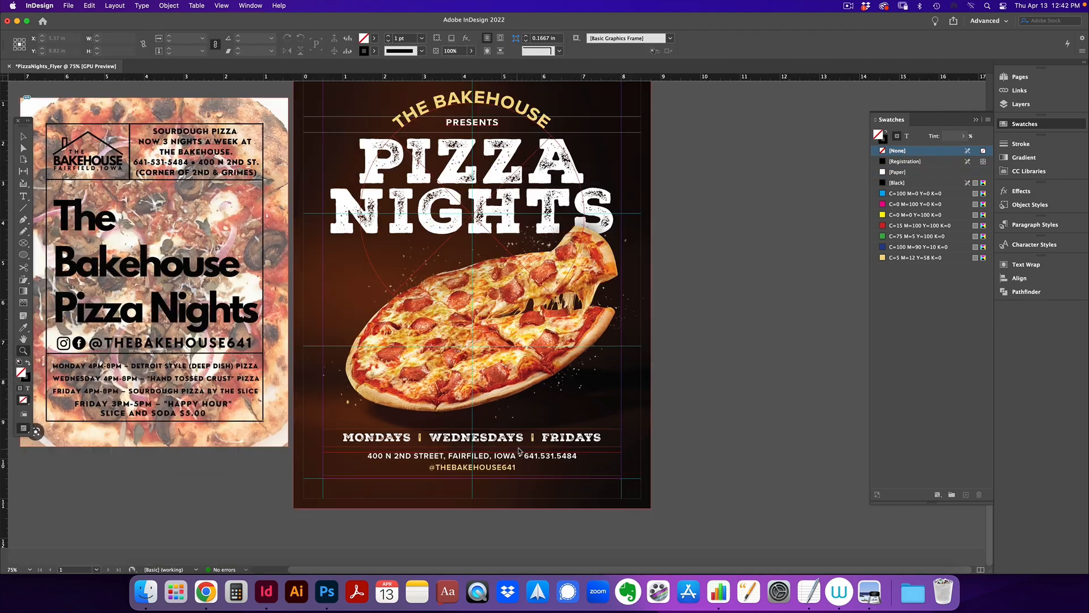
{"action": "left_click_drag", "start_coordinate": [348, 414], "coordinate": [495, 425]}
{"action": "key", "text": "Escape"}
{"action": "left_click", "coordinate": [23, 243]}
Space the bottom text lines with a spacer frame and adjust both frames' positions
{"action": "left_click", "coordinate": [48, 254]}
{"action": "mouse_move", "coordinate": [400, 371]}
{"action": "left_mouse_down"}
{"action": "mouse_move", "coordinate": [441, 386]}
{"action": "mouse_move", "coordinate": [421, 400]}
{"action": "left_mouse_up"}
{"action": "left_click", "coordinate": [420, 413]}
{"action": "key", "text": "Up"}
{"action": "key", "text": "Up"}
{"action": "key", "text": "Up"}
{"action": "key", "text": "Up"}
{"action": "key", "text": "w"}
{"action": "key", "text": "super+minus"}
{"action": "key", "text": "super+minus"}
{"action": "left_click_drag", "start_coordinate": [309, 428], "coordinate": [519, 462]}
{"action": "key", "text": "w"}
{"action": "key", "text": "Down"}
{"action": "key", "text": "Down"}
{"action": "key", "text": "Down"}
{"action": "key", "text": "Down"}
{"action": "key", "text": "Down"}
{"action": "key", "text": "Down"}
{"action": "key", "text": "Down"}
{"action": "left_click", "coordinate": [1020, 104]}
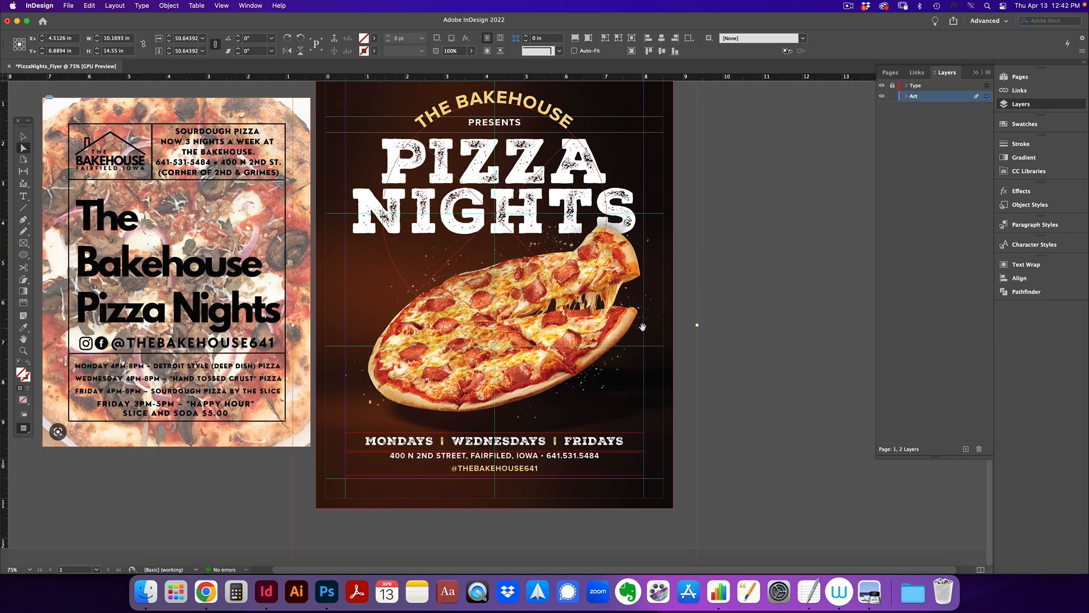
Lock the Type layer and nudge the pizza image into position
{"action": "left_click", "coordinate": [893, 85]}
{"action": "key", "text": "w"}
{"action": "scroll", "coordinate": [746, 258], "scroll_direction": "up", "scroll_amount": 1}
{"action": "double_click", "coordinate": [494, 341]}
{"action": "key", "text": "w"}
{"action": "left_click", "coordinate": [750, 257]}
{"action": "left_click_drag", "start_coordinate": [733, 261], "coordinate": [738, 277]}
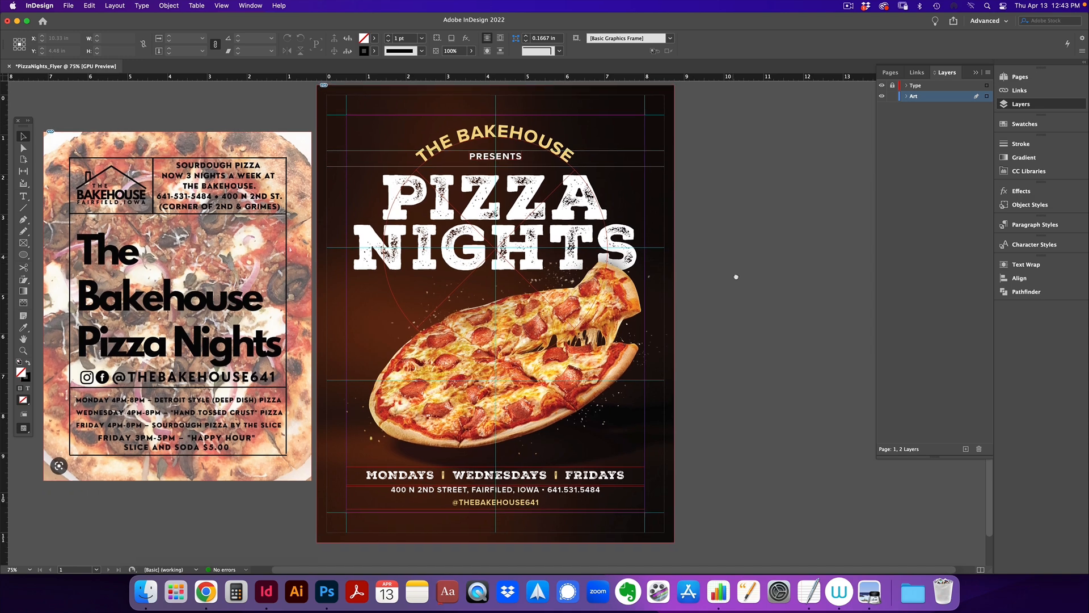
Draw a red circle and place it over the pizza's lower right edge
{"action": "left_click_drag", "start_coordinate": [23, 243], "coordinate": [51, 254]}
{"action": "left_click", "coordinate": [23, 327]}
{"action": "mouse_move", "coordinate": [697, 323]}
{"action": "left_mouse_down"}
{"action": "mouse_move", "coordinate": [779, 404]}
{"action": "mouse_move", "coordinate": [608, 418]}
{"action": "mouse_move", "coordinate": [623, 418]}
{"action": "left_mouse_up"}
{"action": "key", "text": "v"}
{"action": "key", "text": "w"}
Duplicate the days frame onto the pizza and retype it as JOIN US / 4-8 PM
{"action": "left_click", "coordinate": [893, 85]}
{"action": "left_click", "coordinate": [893, 95]}
{"action": "key", "text": "w"}
{"action": "double_click", "coordinate": [548, 372]}
{"action": "key", "text": "super+a"}
{"action": "left_click_drag", "start_coordinate": [539, 477], "coordinate": [597, 399]}
{"action": "type", "text": "JOIN US"}
{"action": "key", "text": "super+a"}
{"action": "left_click", "coordinate": [23, 136]}
Style the badge text at 22 pt, all caps, 21 pt leading, and fit it onto the circle
{"action": "double_click", "coordinate": [595, 396]}
{"action": "key", "text": "super+a"}
{"action": "left_click", "coordinate": [171, 38]}
{"action": "left_click", "coordinate": [121, 40]}
{"action": "key", "text": "BackSpace"}
{"action": "key", "text": "BackSpace"}
{"action": "key", "text": "Escape"}
{"action": "left_click_drag", "start_coordinate": [740, 415], "coordinate": [629, 410]}
{"action": "key", "text": "w"}
{"action": "left_click_drag", "start_coordinate": [441, 399], "coordinate": [587, 401]}
Nudge the red circle and badge text together into final position
{"action": "left_click", "coordinate": [893, 96]}
{"action": "left_click", "coordinate": [591, 425]}
{"action": "left_click", "coordinate": [590, 399], "text": "shift"}
{"action": "key", "text": "w"}
{"action": "key", "text": "super+shift+a"}
{"action": "key", "text": "w"}
{"action": "left_click", "coordinate": [587, 401]}
{"action": "key", "text": "super+shift+a"}
{"action": "key", "text": "w"}
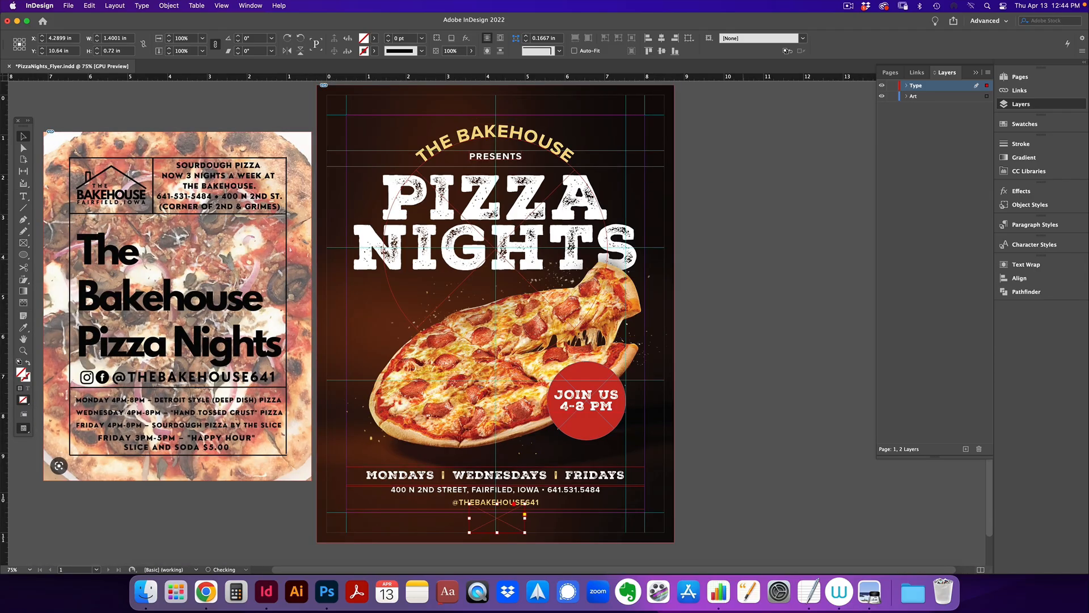